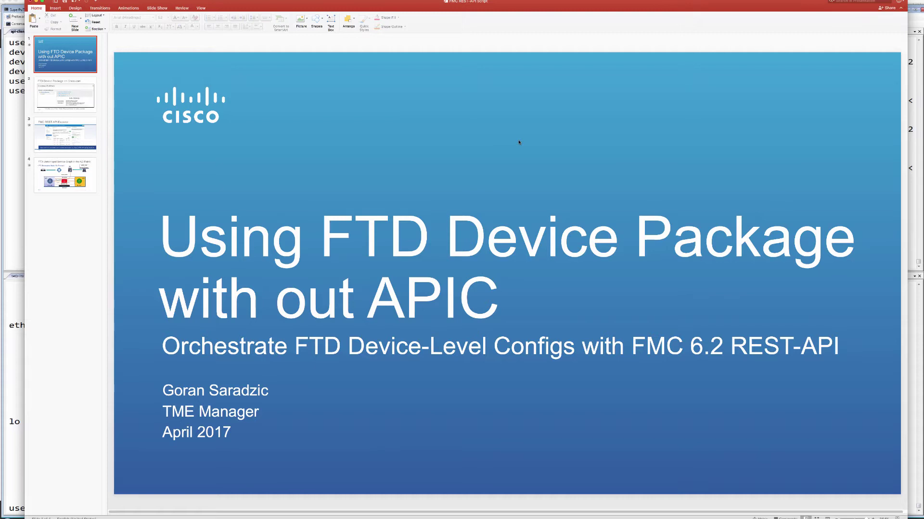
Step: Review the slides on the FTD device package download, the FMC REST-API Explorer and the FTD unmanaged service graph
click(50, 110)
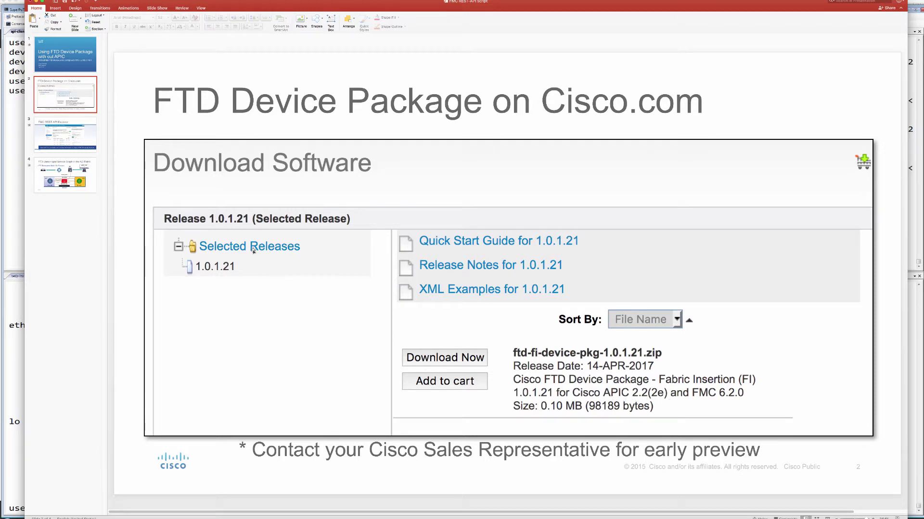
click(67, 143)
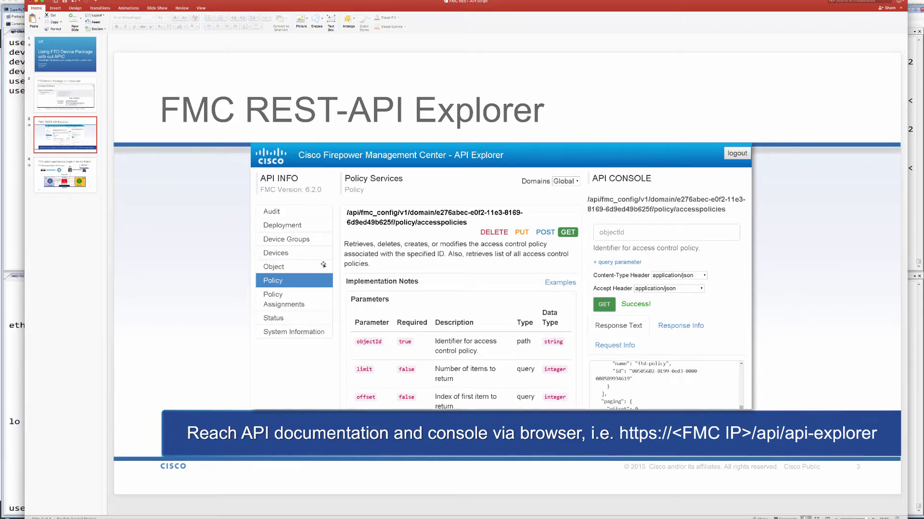
click(74, 168)
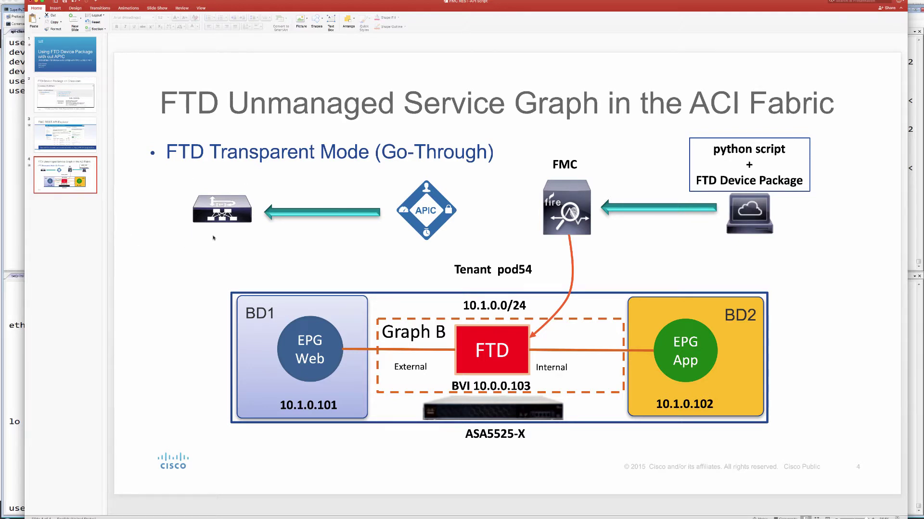
Step: Switch to the APIC in the browser, open the aprof application profile topology and place the web EPG before the app EPG
click(21, 1)
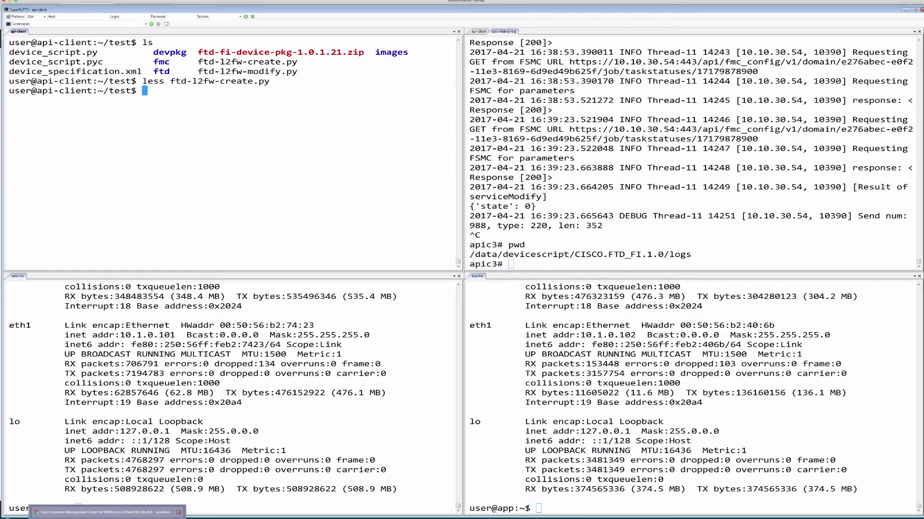
click(106, 512)
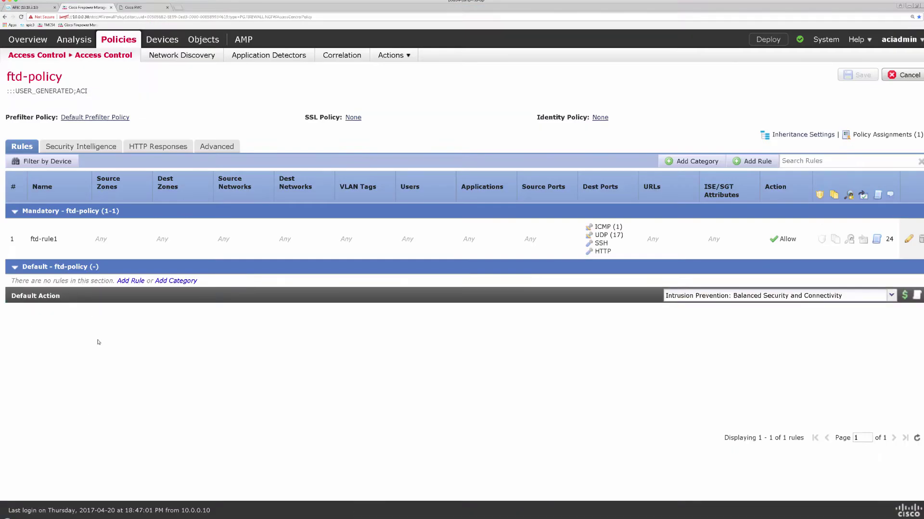
click(30, 7)
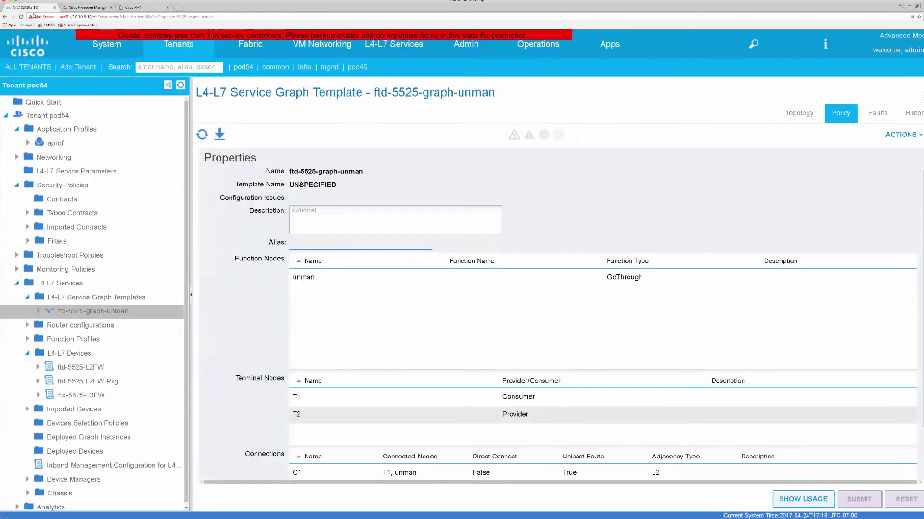
click(56, 143)
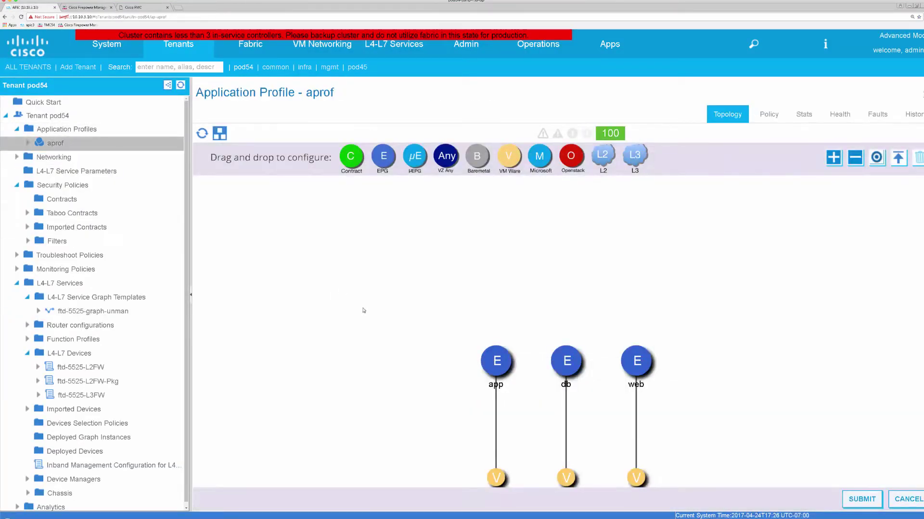
drag(635, 362, 416, 361)
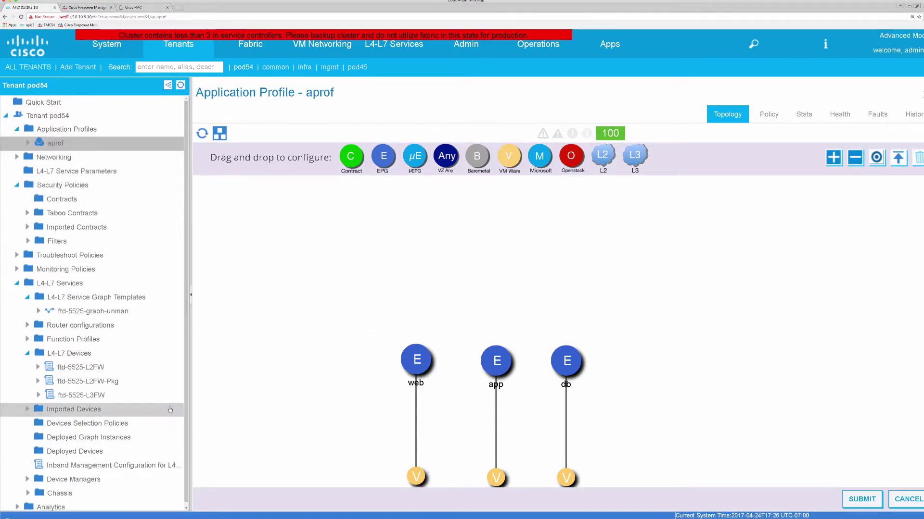
Step: Examine the ftd-5525-L2FW device's interfaces and the ftd-5525-graph-unman template's topology and policy connections
click(75, 367)
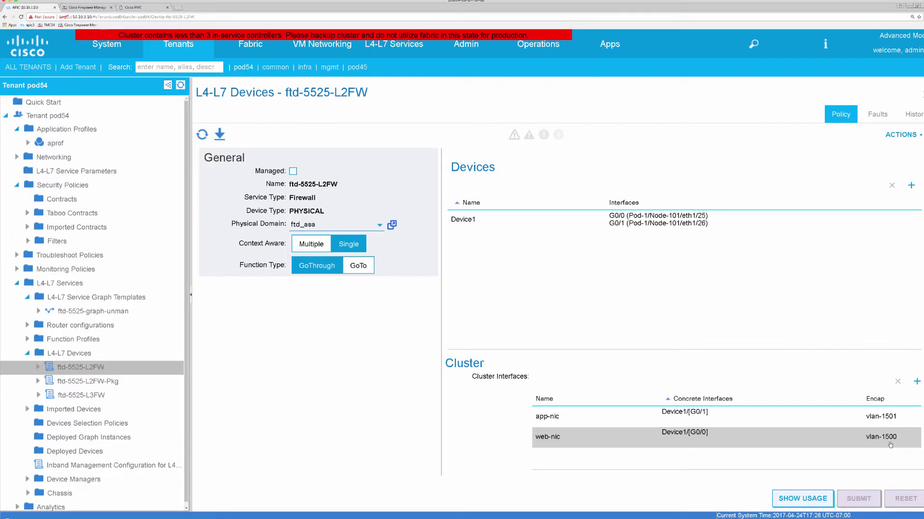
click(117, 312)
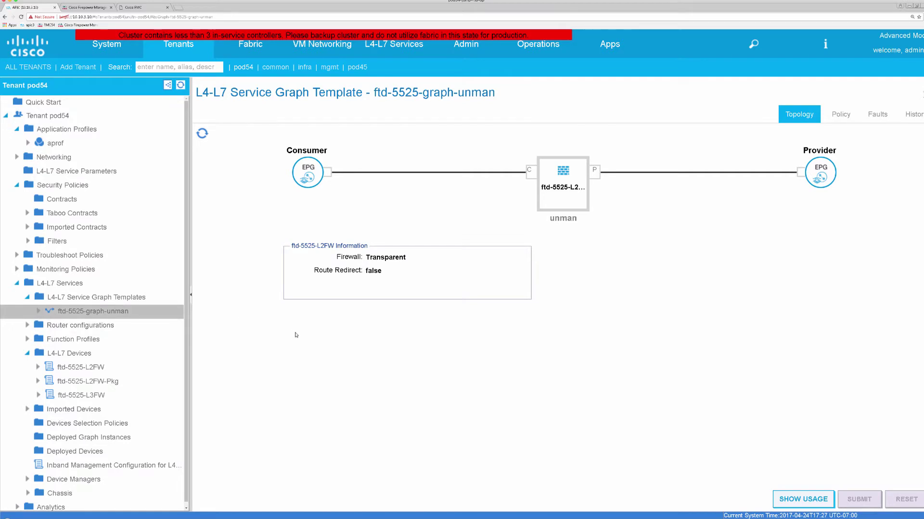
click(840, 116)
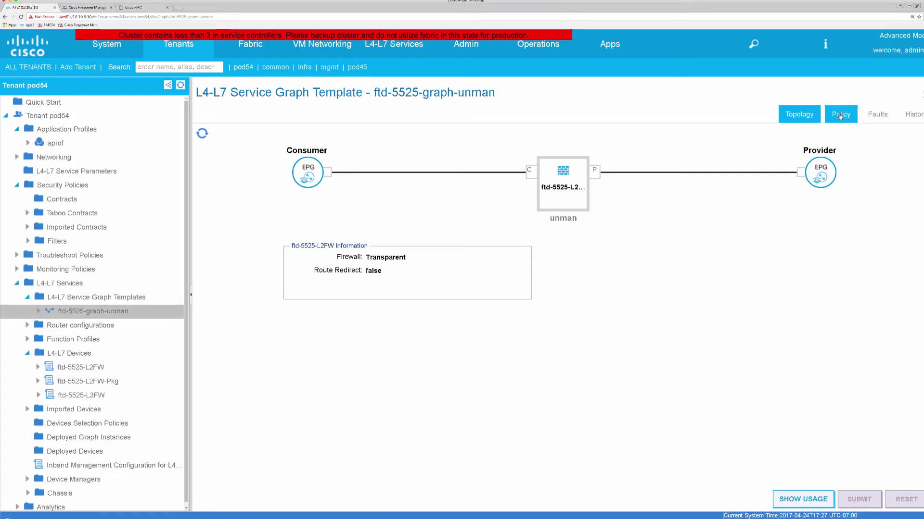
scroll(626, 343, down, 2)
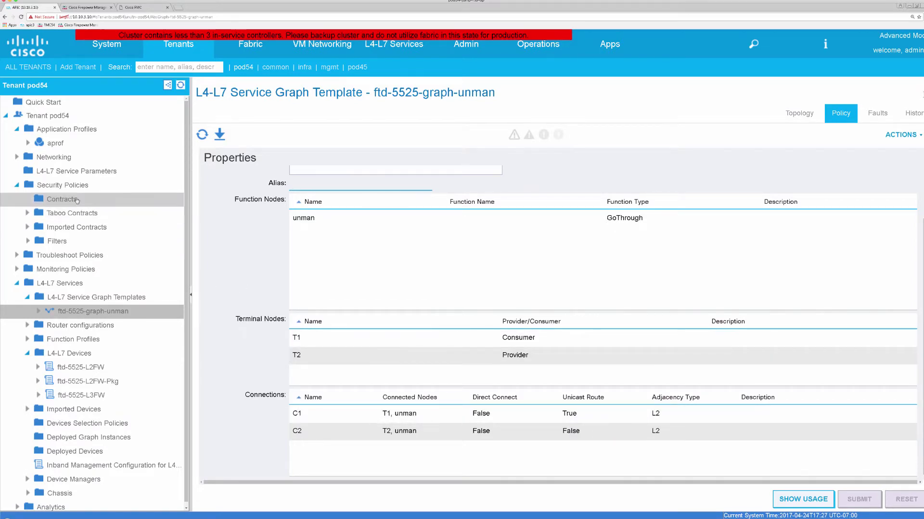
Step: Check the subnets of the web and app bridge domains in tenant pod54, and return to the ftd-5525-graph-unman template
click(18, 157)
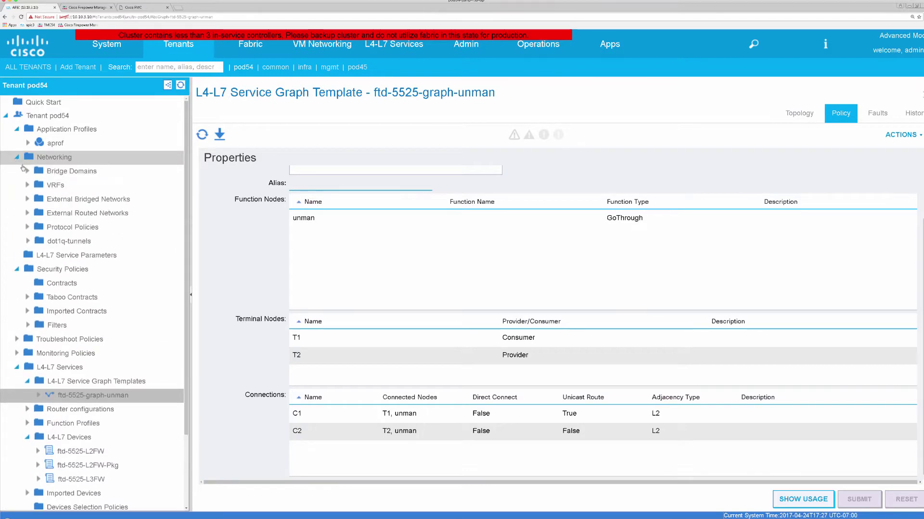
click(27, 171)
click(38, 213)
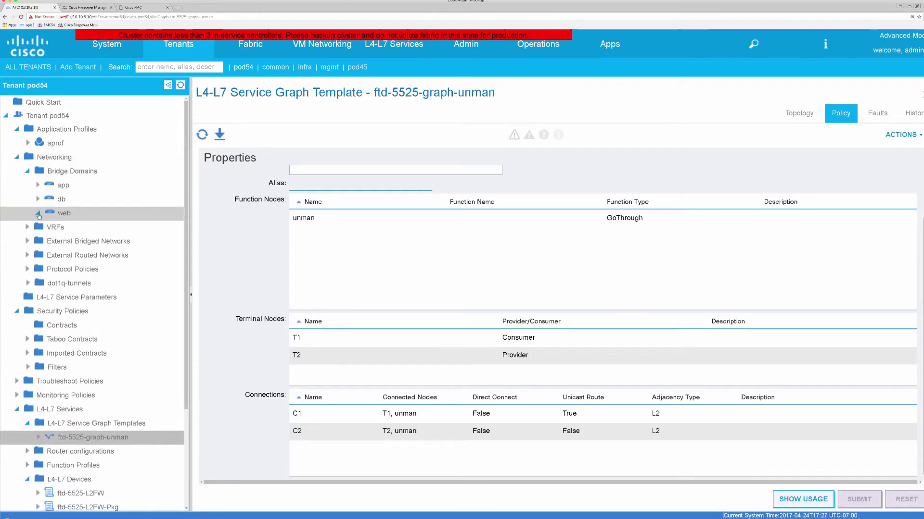
click(49, 255)
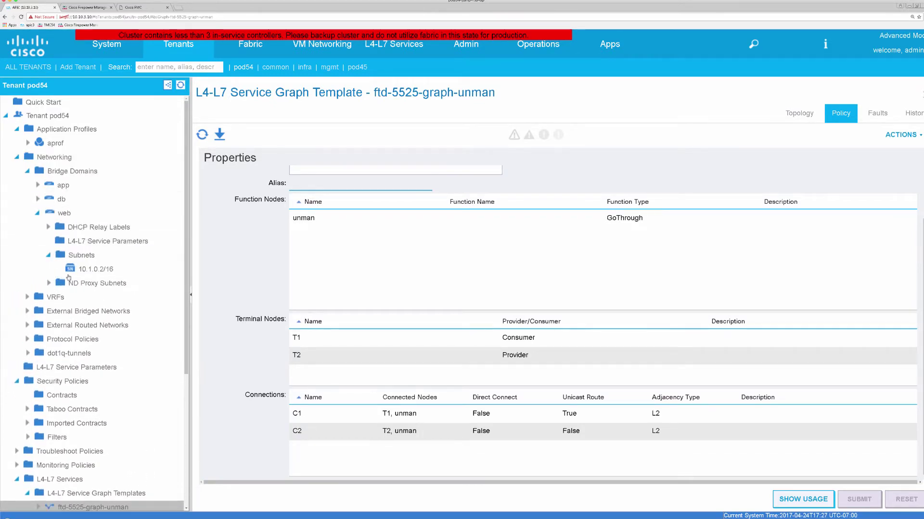
click(89, 272)
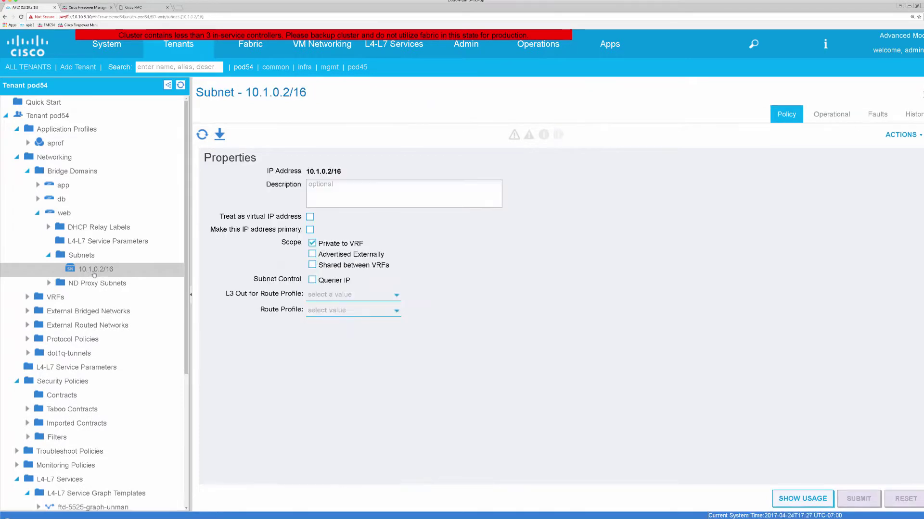
click(37, 185)
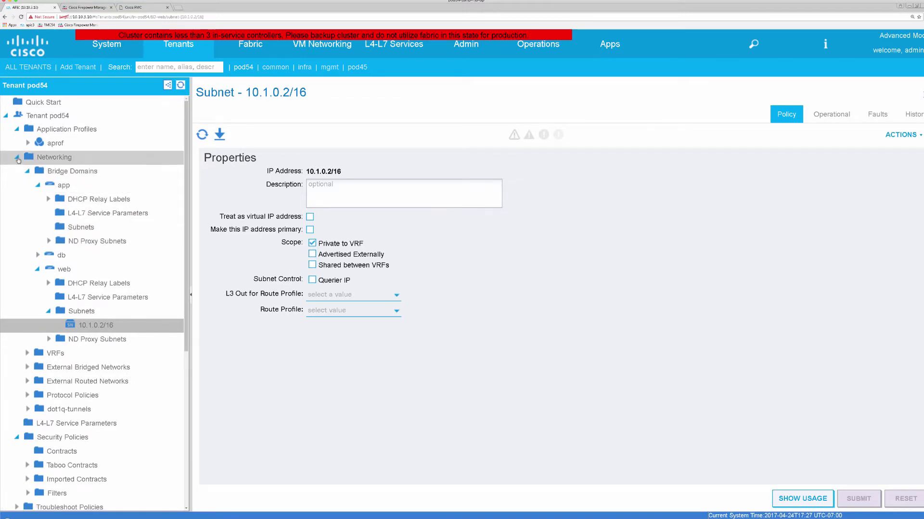
click(17, 157)
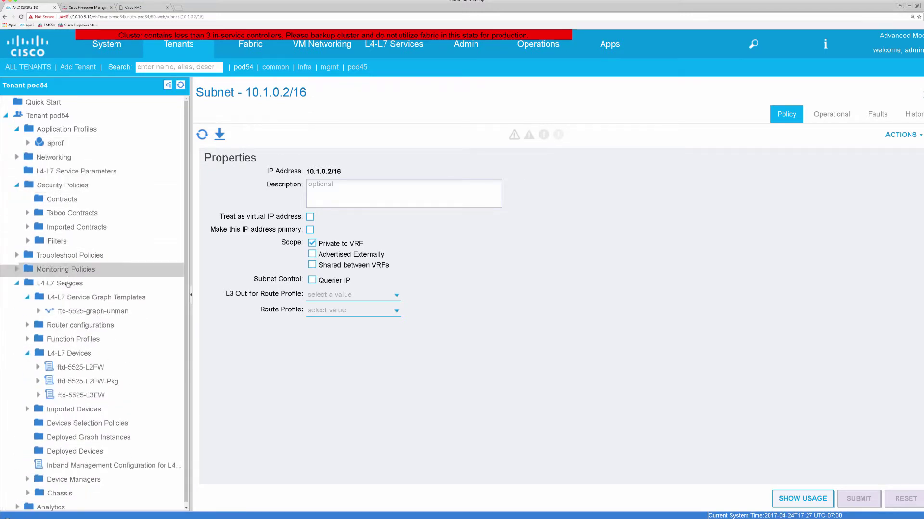
click(86, 312)
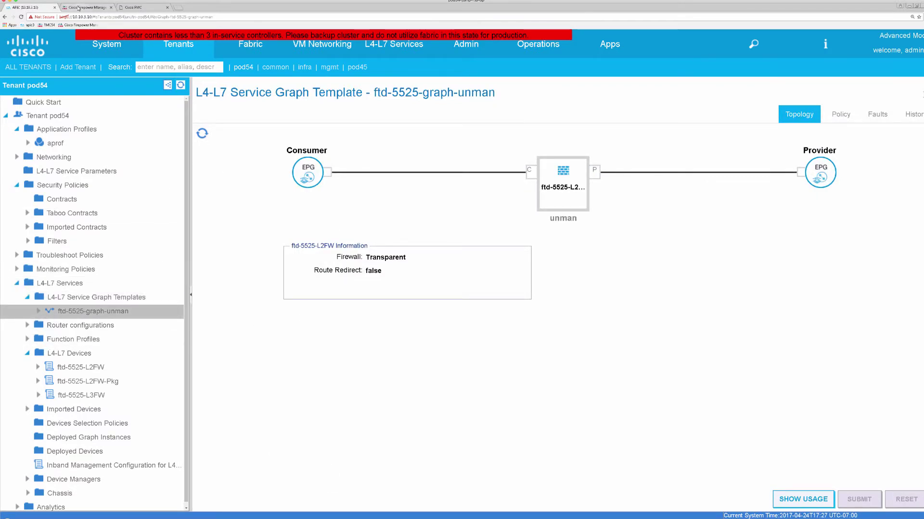
Step: Switch to Firepower Management Center, review the ftd-policy rules and open the asa5525 device's configuration
click(82, 8)
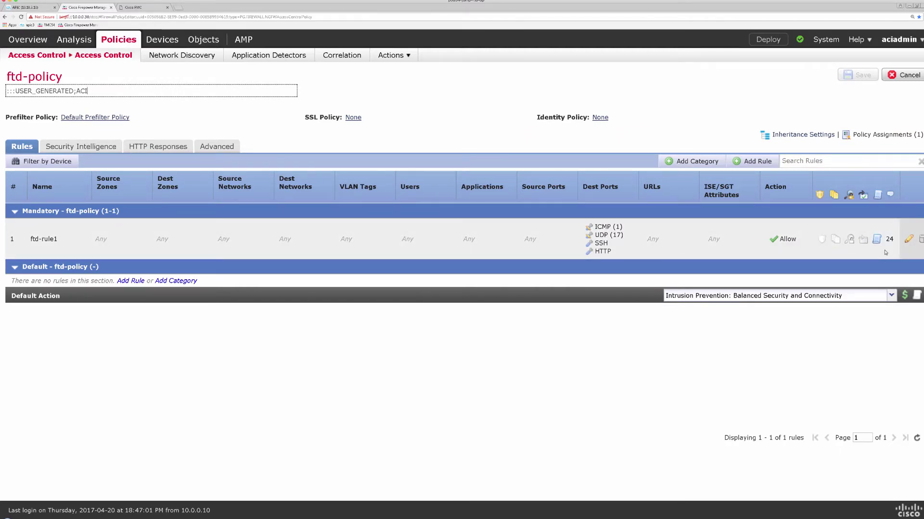
click(164, 46)
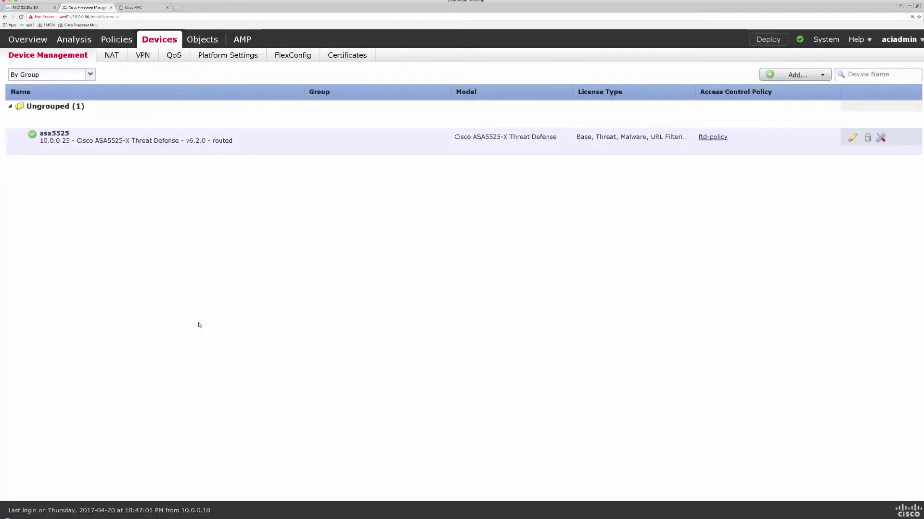
click(852, 139)
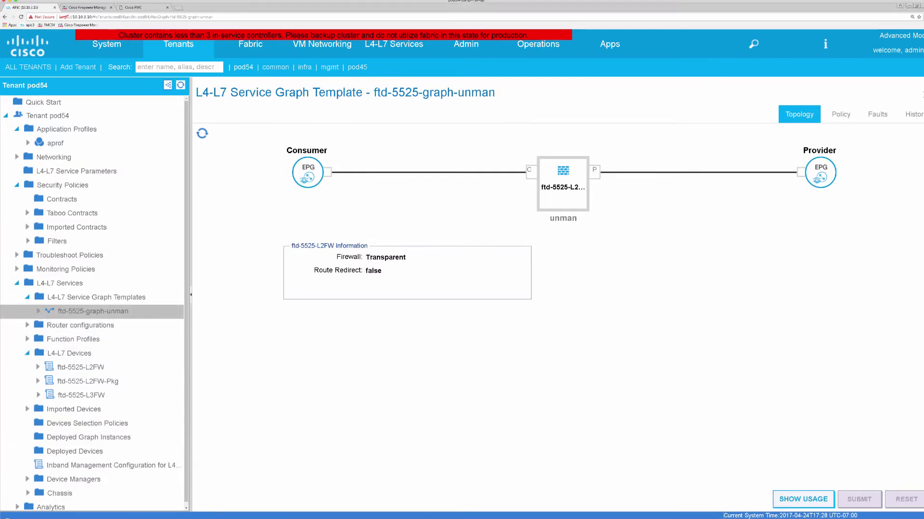
Step: Switch to the terminals, highlight the web and app hosts' eth1 addresses, and test connectivity by pinging 10.1.0.102 from the web host
key(alt+Tab)
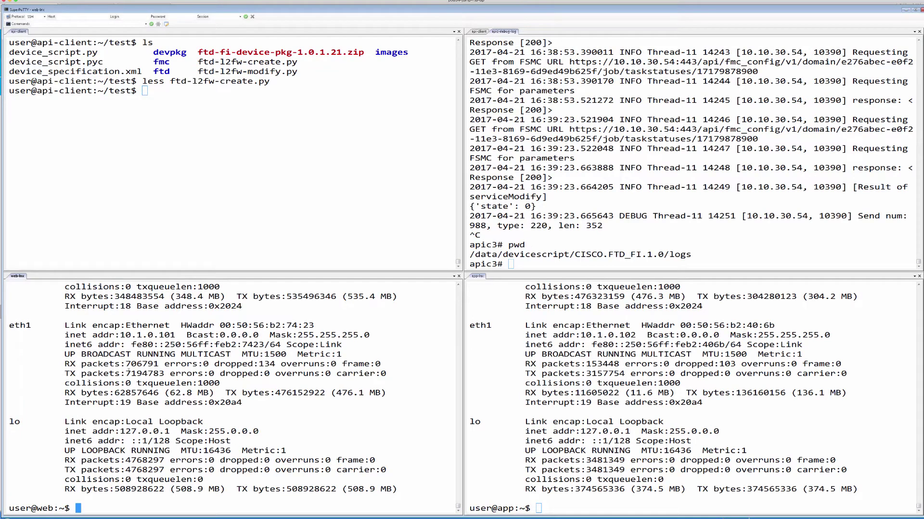
drag(122, 335, 175, 335)
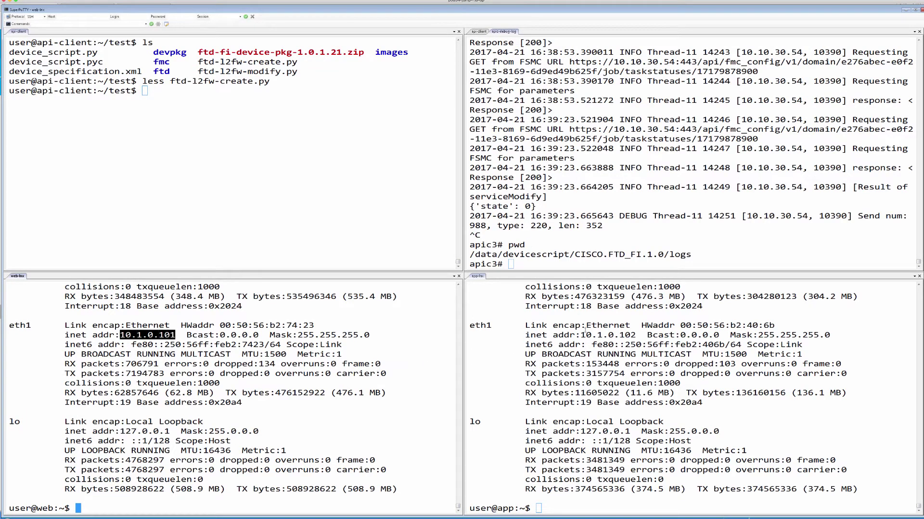
click(620, 335)
drag(580, 335, 636, 336)
click(378, 441)
text(ping 10.1.0.102)
key(Return)
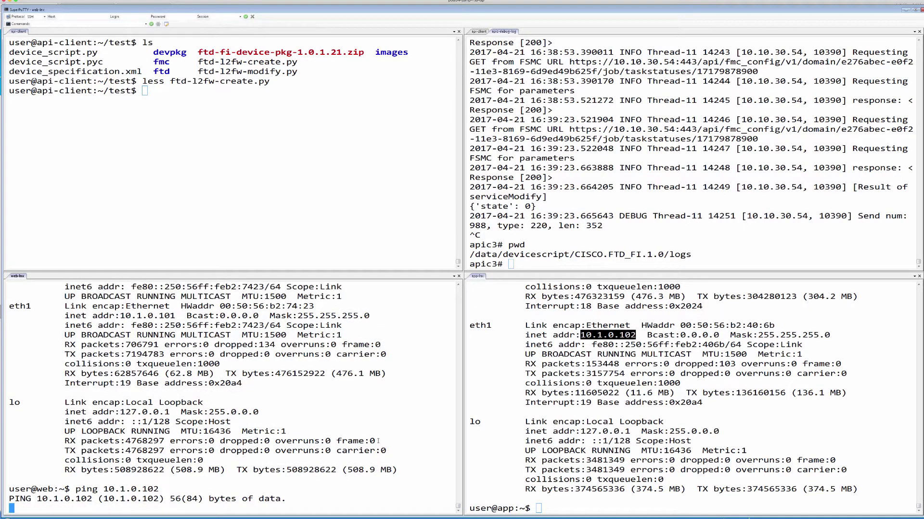
key(ctrl+c)
Step: List the api-client test folder's files and highlight ftd-fi-device-pkg-1.0.1.21.zip and ftd-l2fw-create.py
click(262, 179)
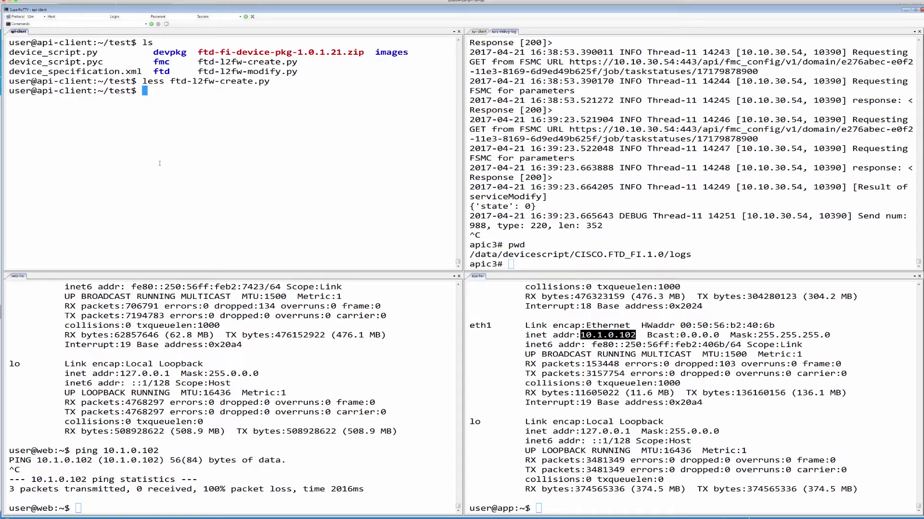
text(ls)
key(Return)
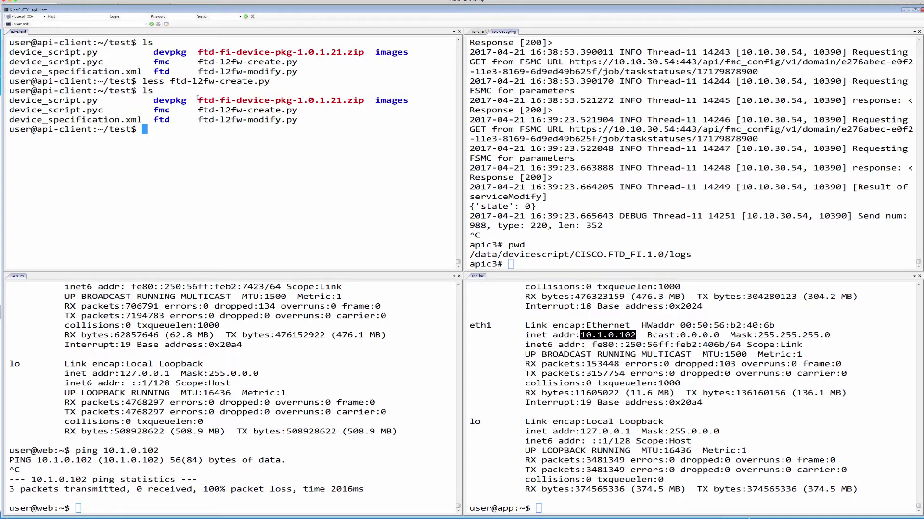
drag(198, 98, 364, 101)
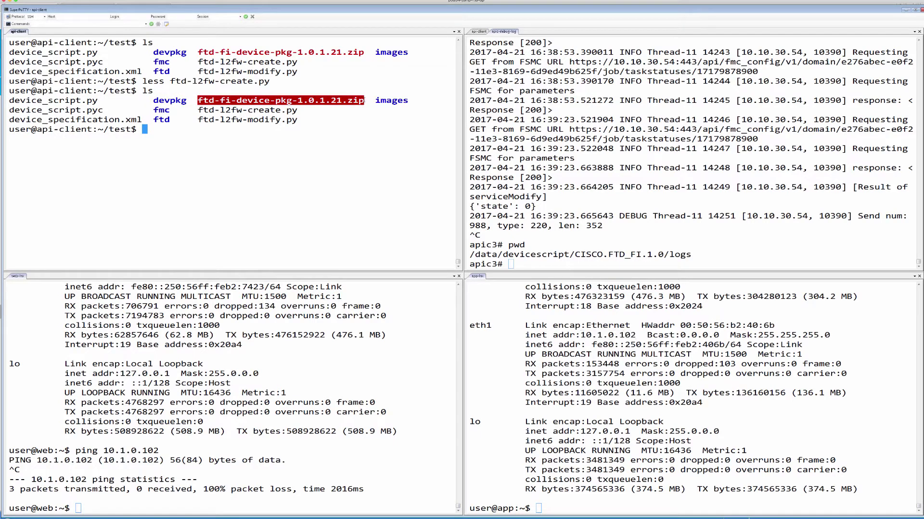
drag(198, 109, 297, 110)
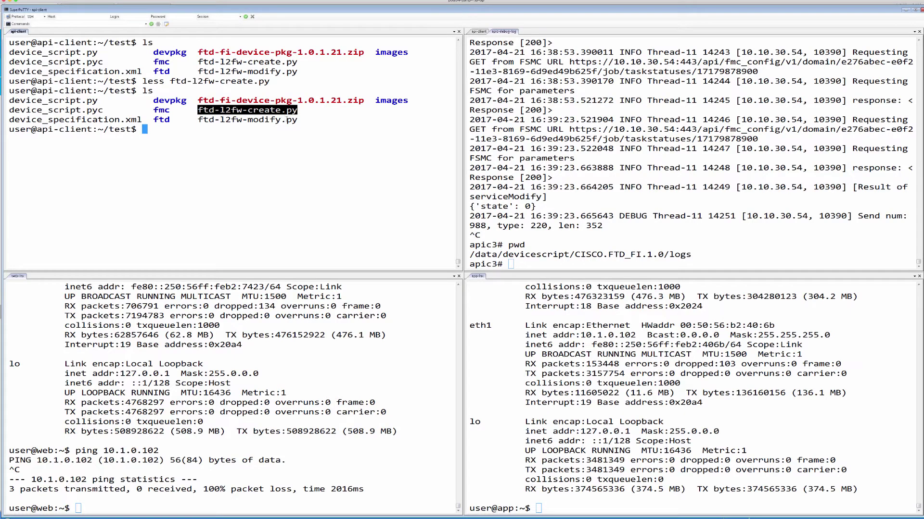
click(284, 138)
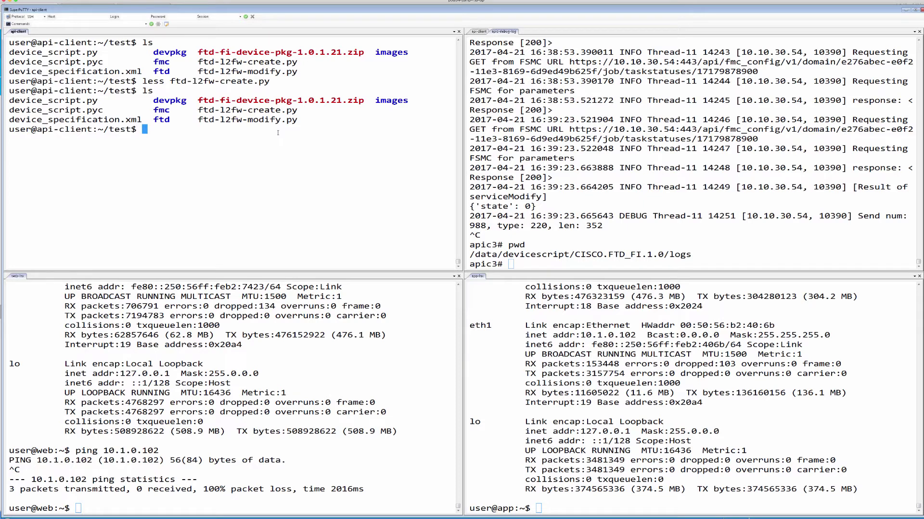
drag(198, 109, 297, 110)
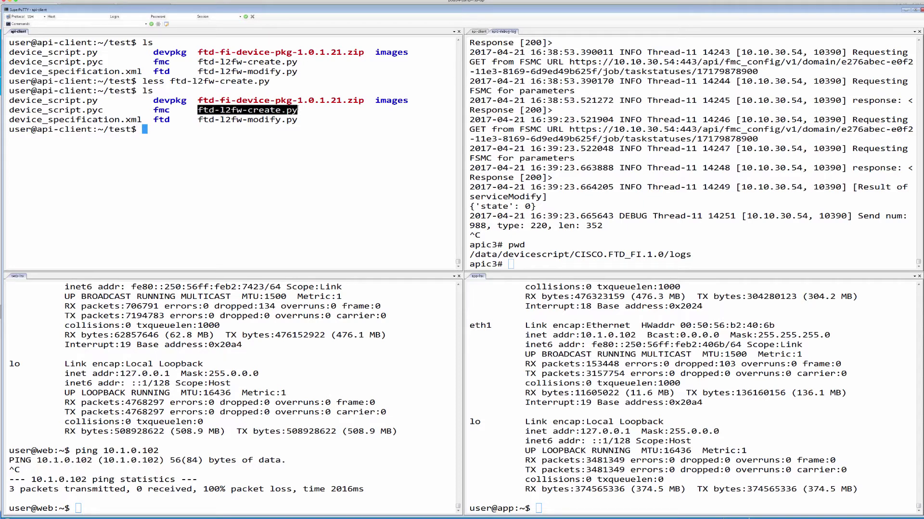
click(255, 138)
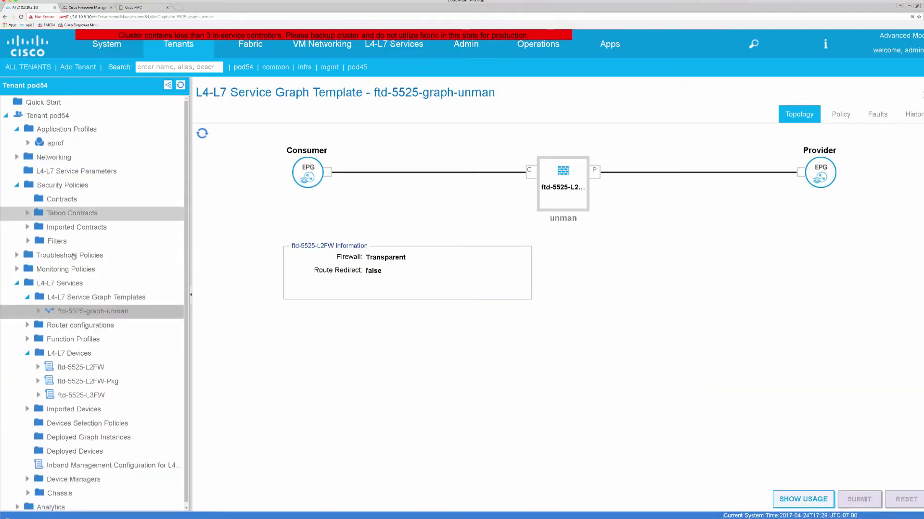
Step: Apply the ftd-5525-graph-unman template with epg-web as consumer, epg-app as provider and a new contract named web-to-app
right_click(76, 312)
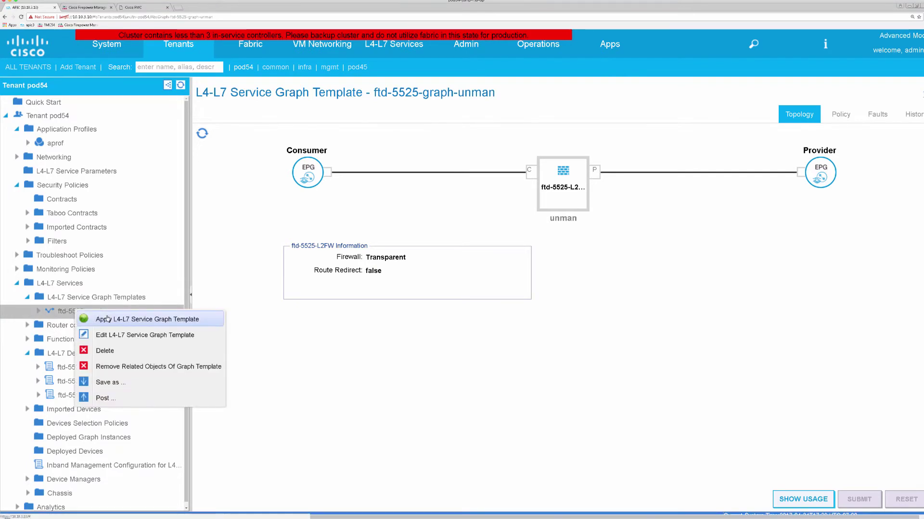
click(108, 319)
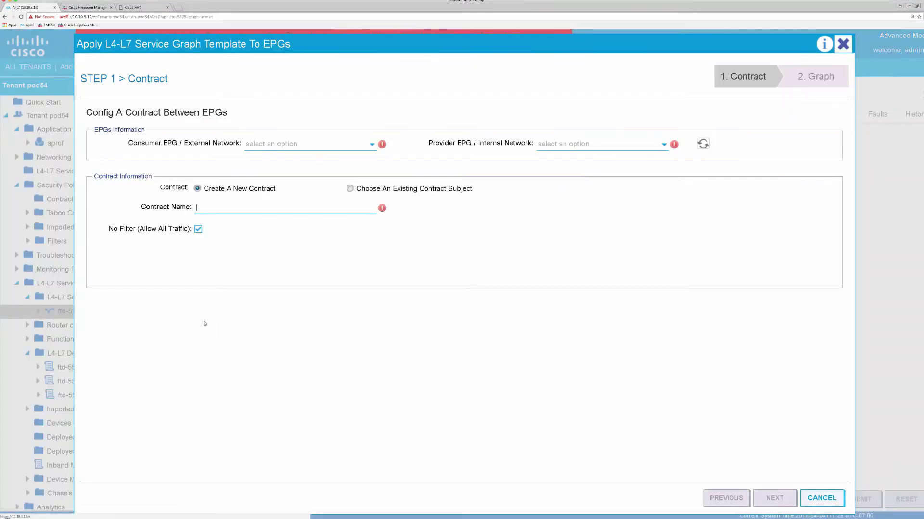
click(279, 145)
click(301, 188)
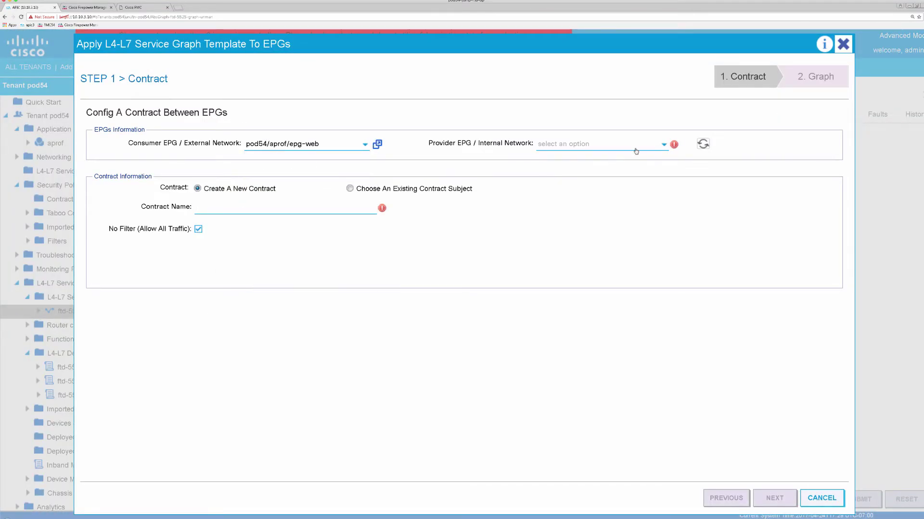
click(636, 147)
click(591, 155)
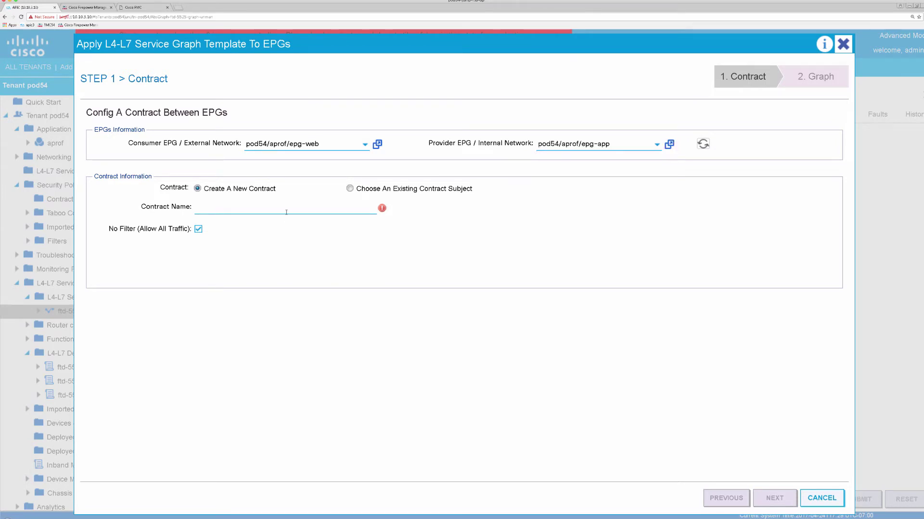
text(web-to-app)
click(772, 498)
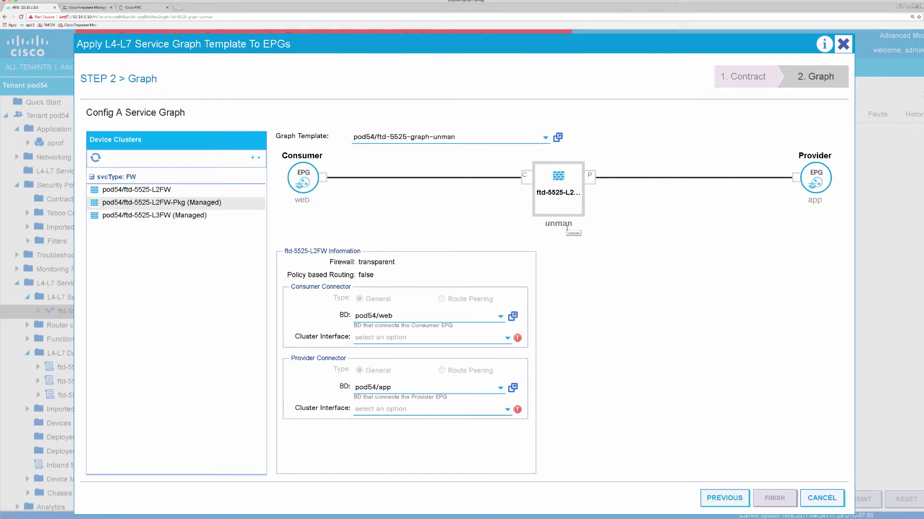
Step: Assign cluster interface web-nic to the consumer connector and app-nic to the provider connector, and finish applying the graph
click(431, 340)
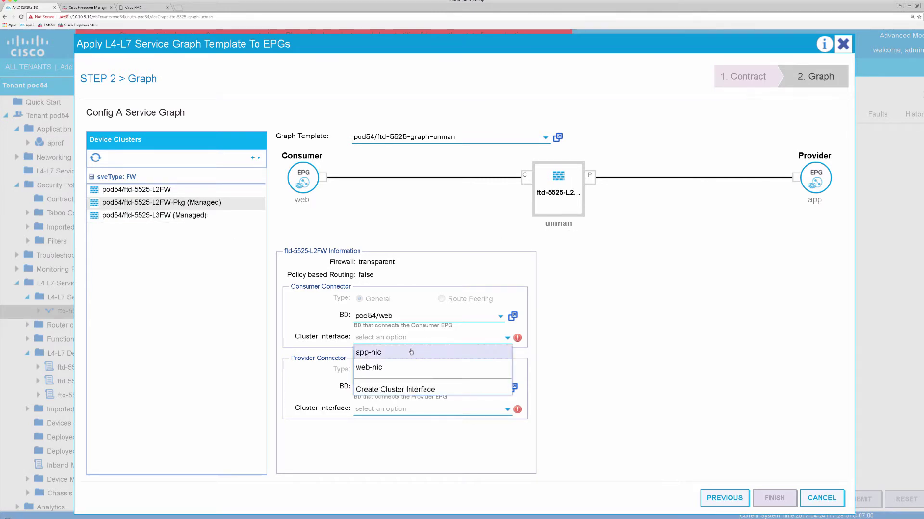
click(374, 368)
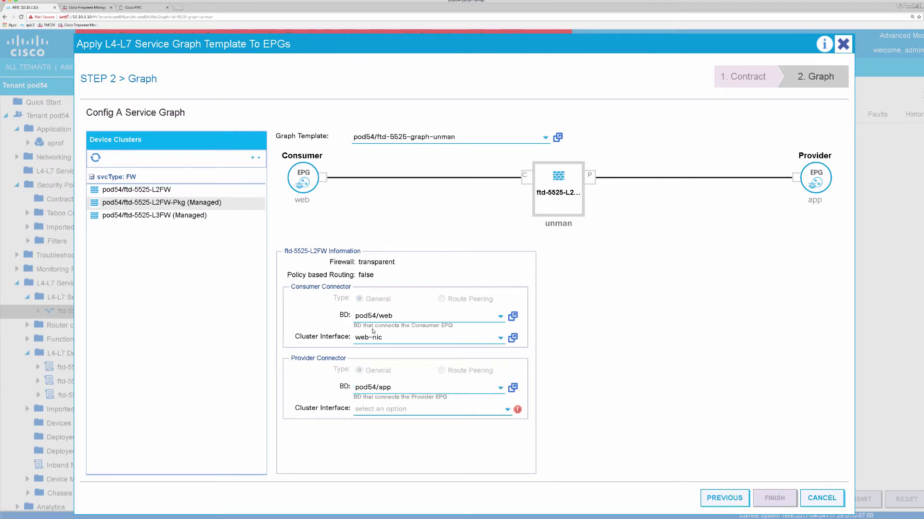
click(371, 414)
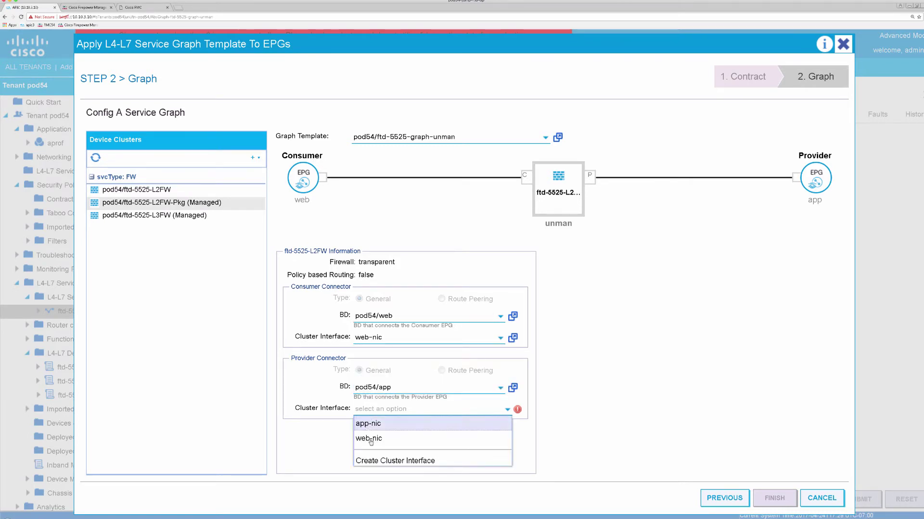
click(373, 426)
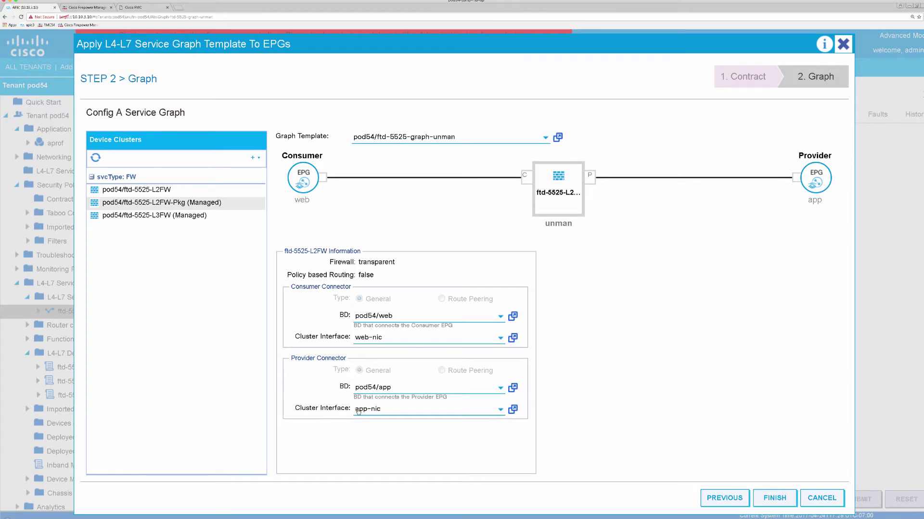
click(775, 500)
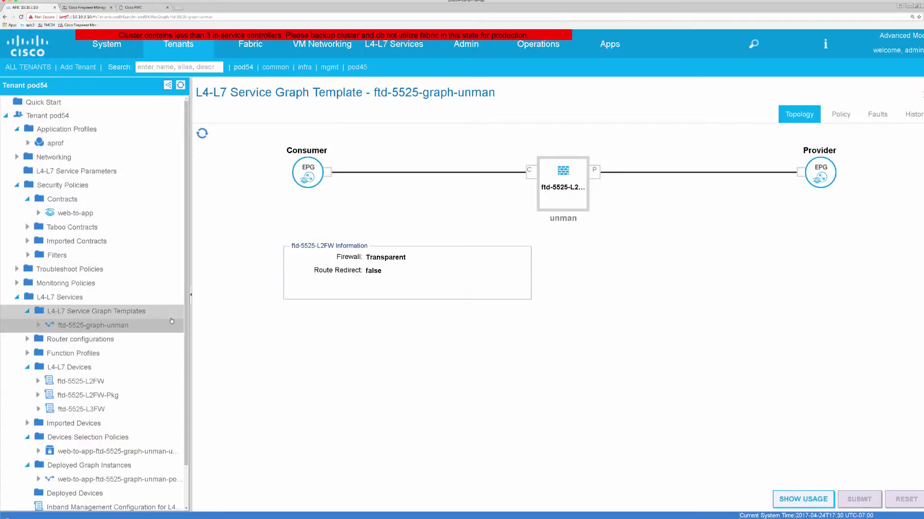
Step: Examine the web-to-app contract's topology and the service graph attached to its Subject
click(63, 221)
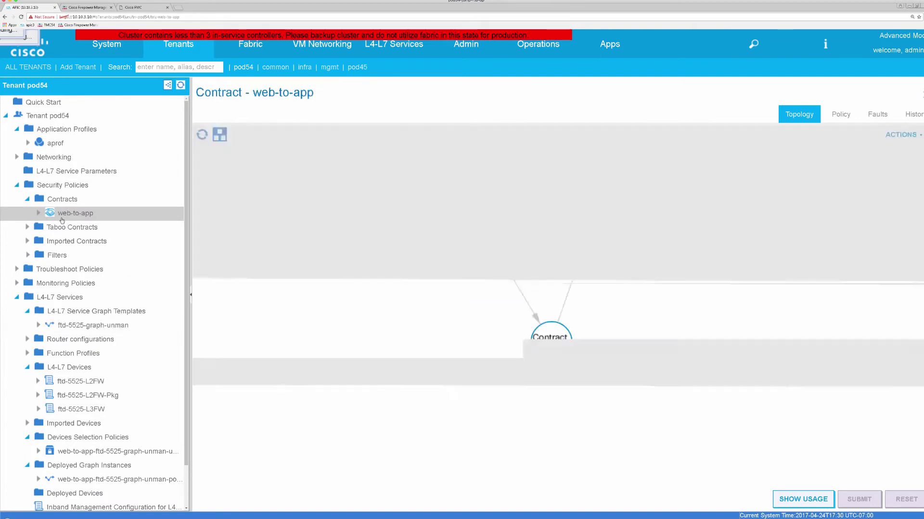
click(38, 213)
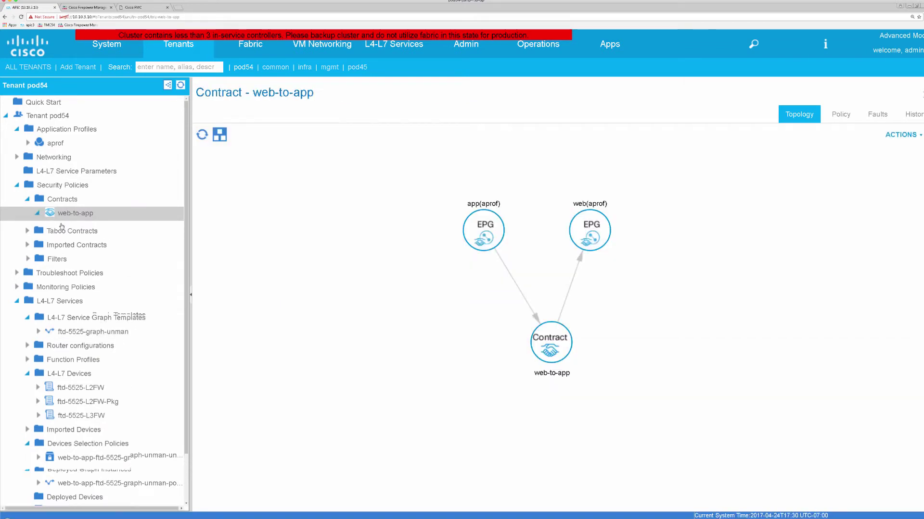
click(77, 227)
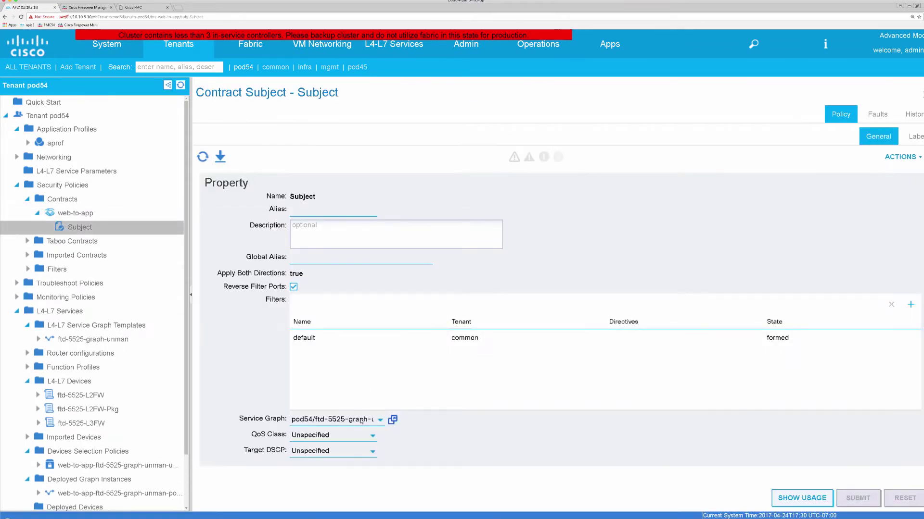
Step: Check pod54's dashboard, the web-to-app device selection policy and the deployed graph instance
click(27, 117)
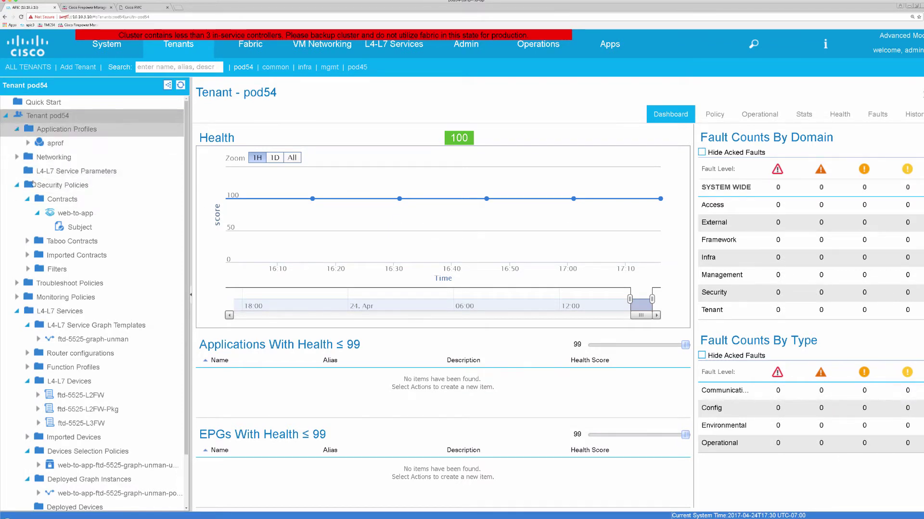
scroll(107, 428, down, 1)
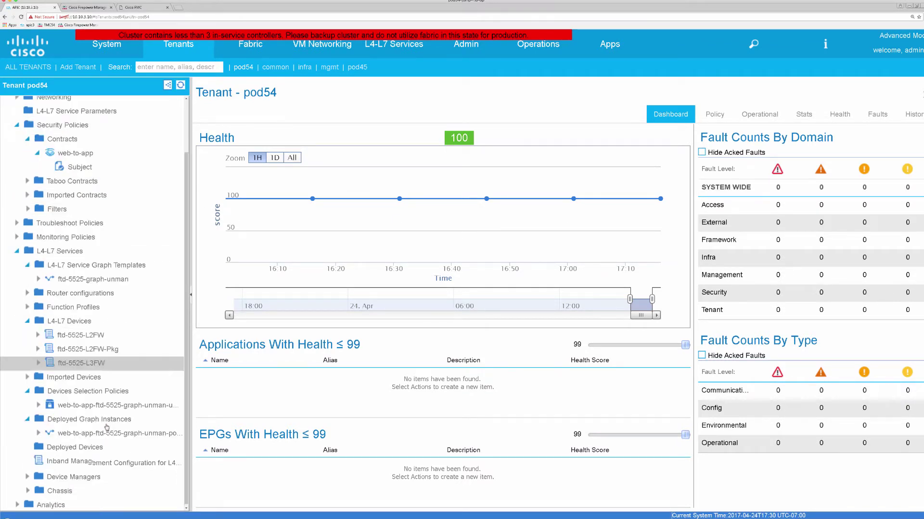
click(110, 406)
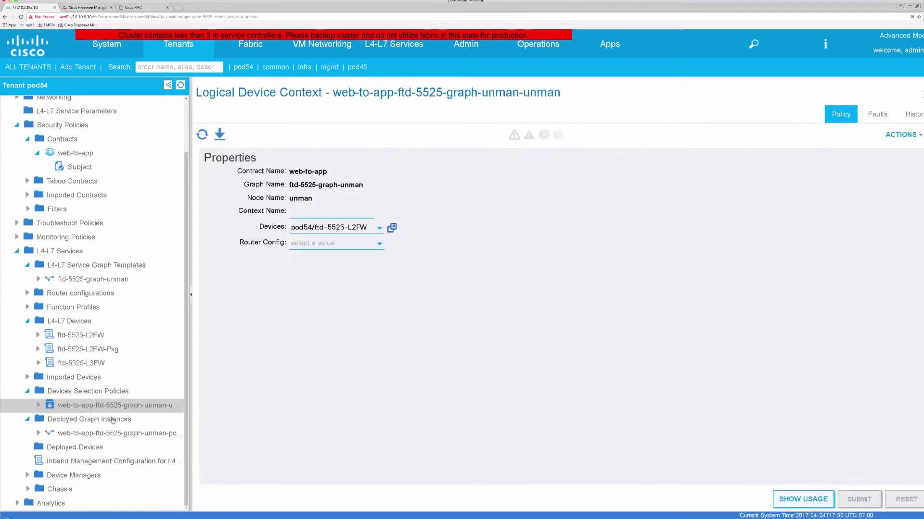
click(116, 437)
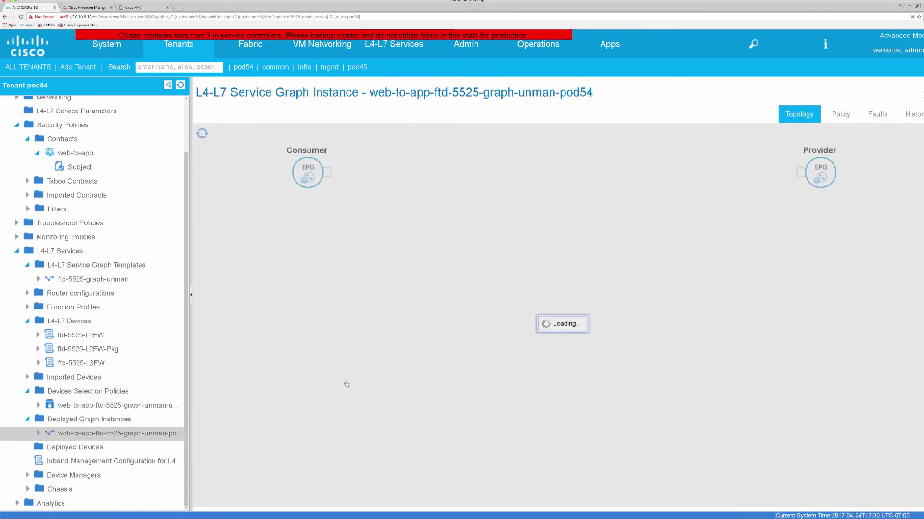
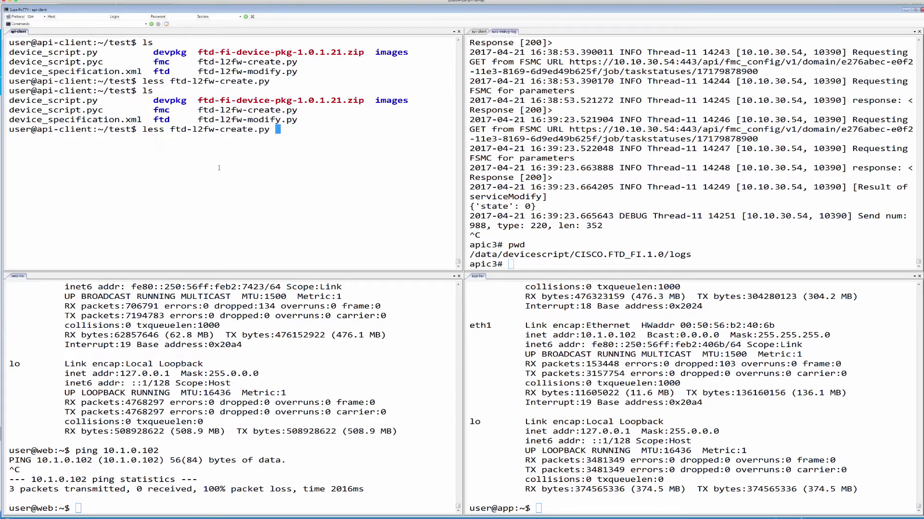
Step: Open ftd-l2fw-create.py with less in the api-client terminal and highlight the serviceAudit import and the variable definitions
key(Return)
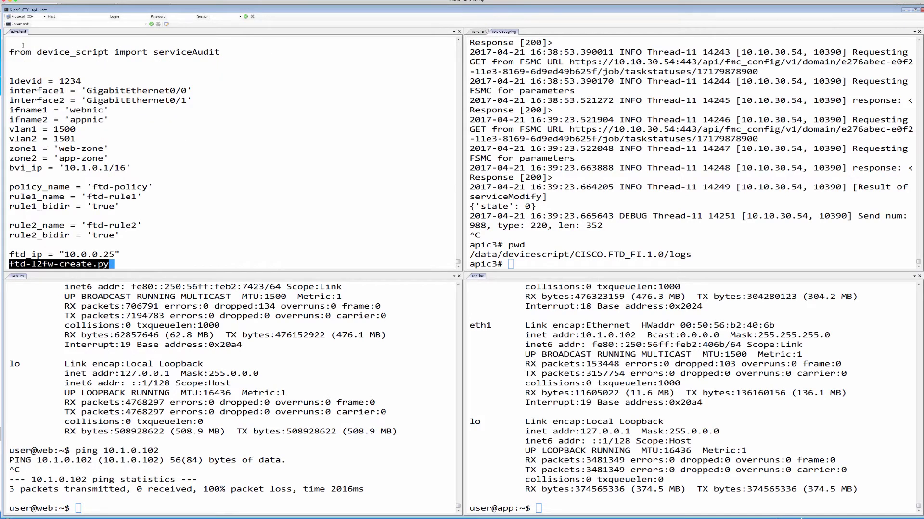
drag(10, 44, 11, 73)
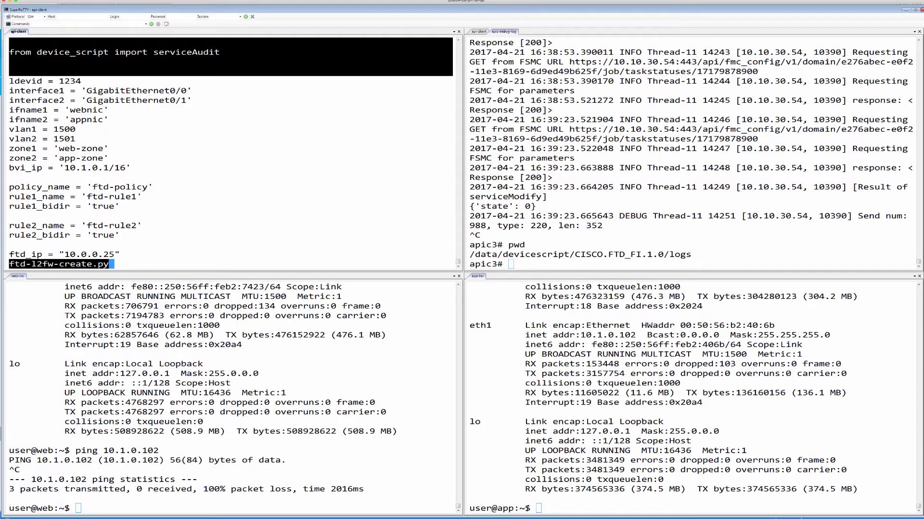
click(175, 60)
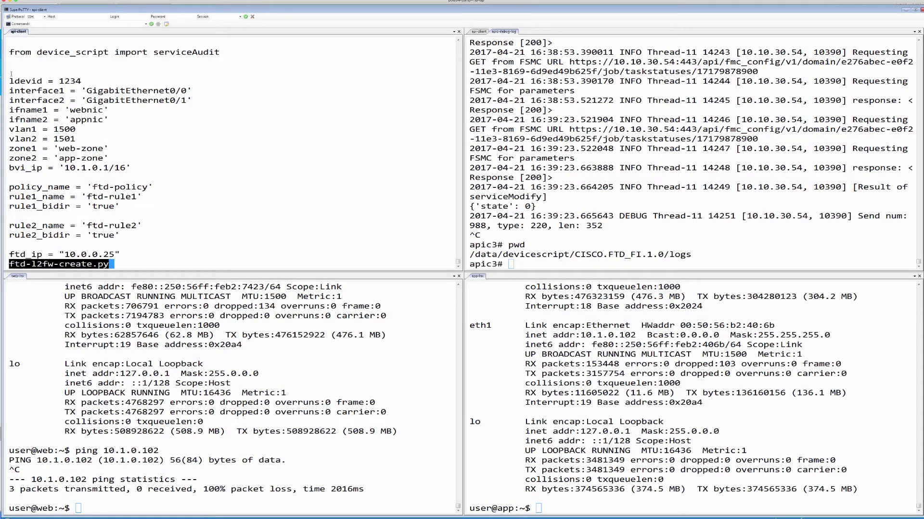
drag(11, 77, 11, 239)
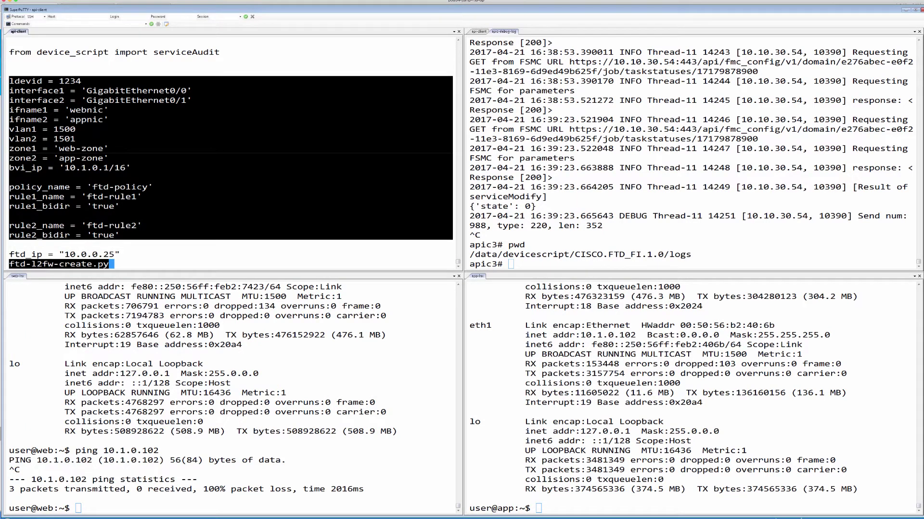
click(94, 85)
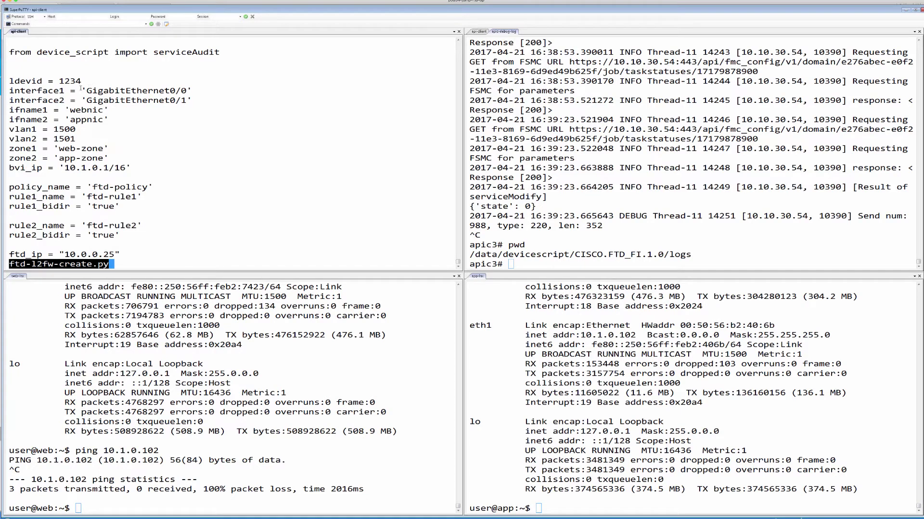
Step: Highlight the script's interface, VLAN and security zone variables and the bvi_ip value
drag(102, 89, 139, 130)
click(87, 130)
drag(49, 129, 111, 164)
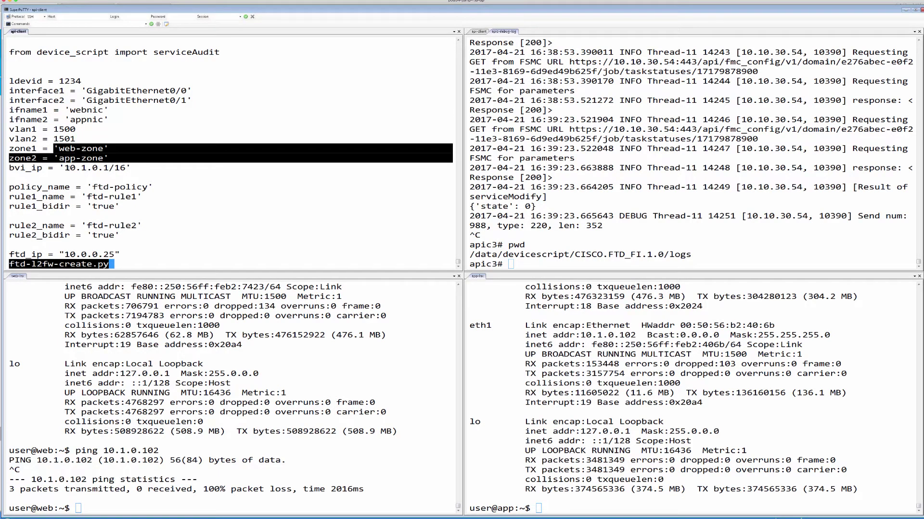
drag(54, 167, 145, 168)
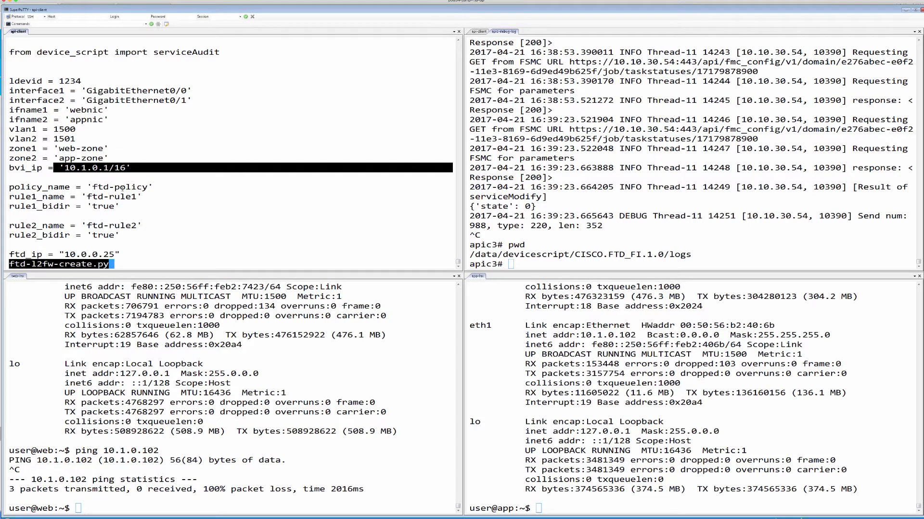
Step: Highlight the policy and rule variables, including the names ftd-rule1 and ftd-rule2
drag(9, 186, 120, 236)
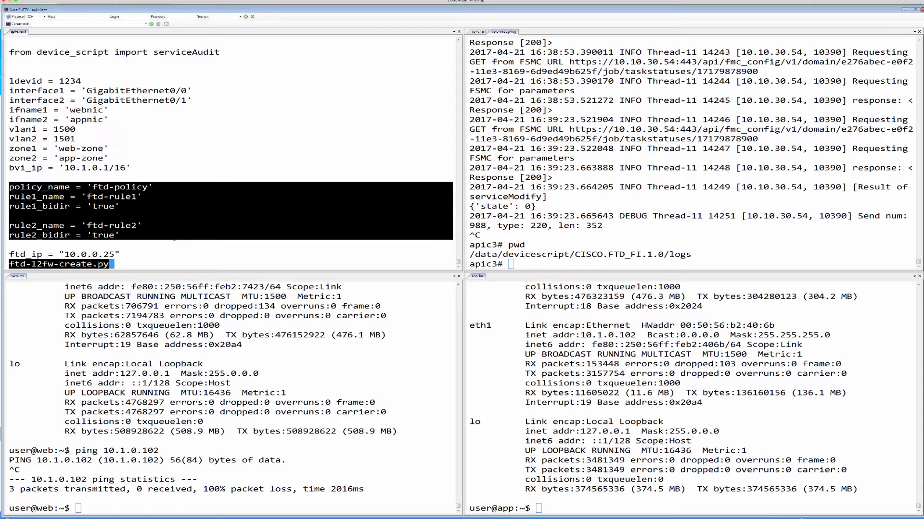
click(135, 211)
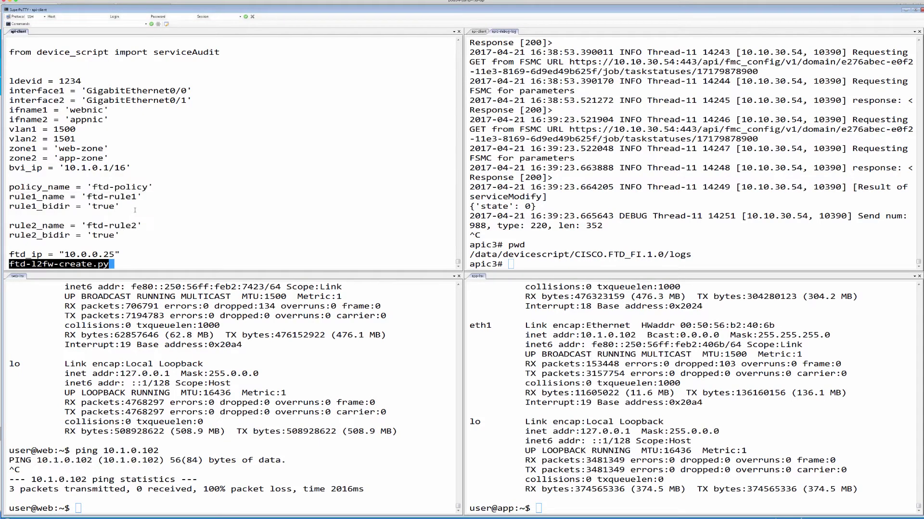
drag(79, 195, 452, 196)
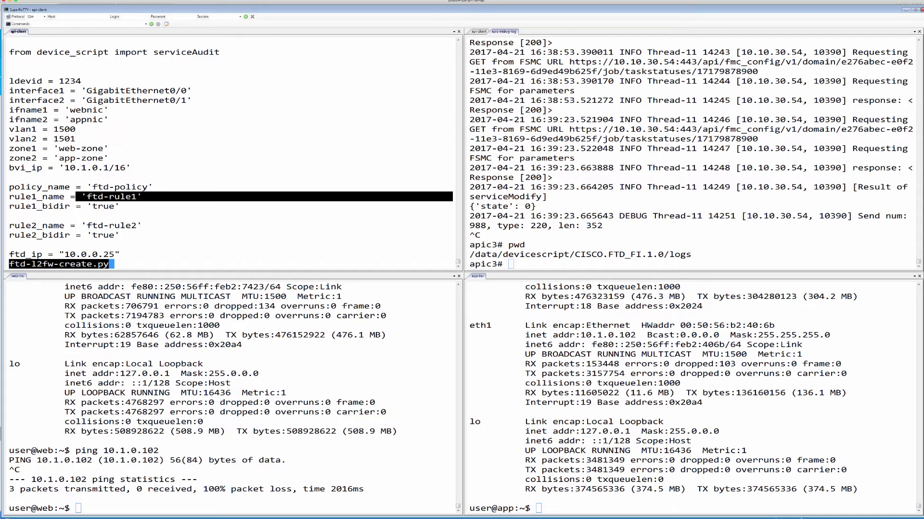
drag(77, 225, 452, 225)
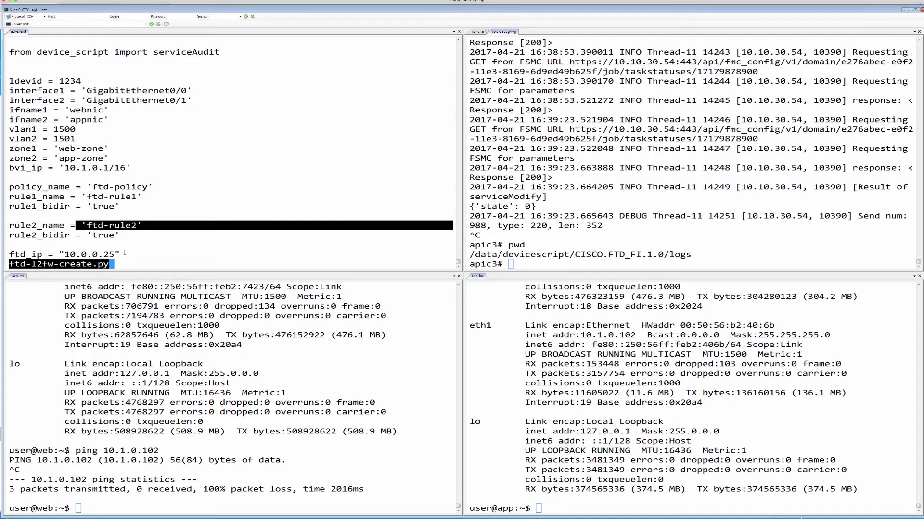
Step: Show the ftd_ip and fmc_ip addresses further down the script and highlight them with the username and password variables
key(Down)
key(Down)
key(Down)
key(Down)
key(Down)
key(Down)
key(Down)
key(Down)
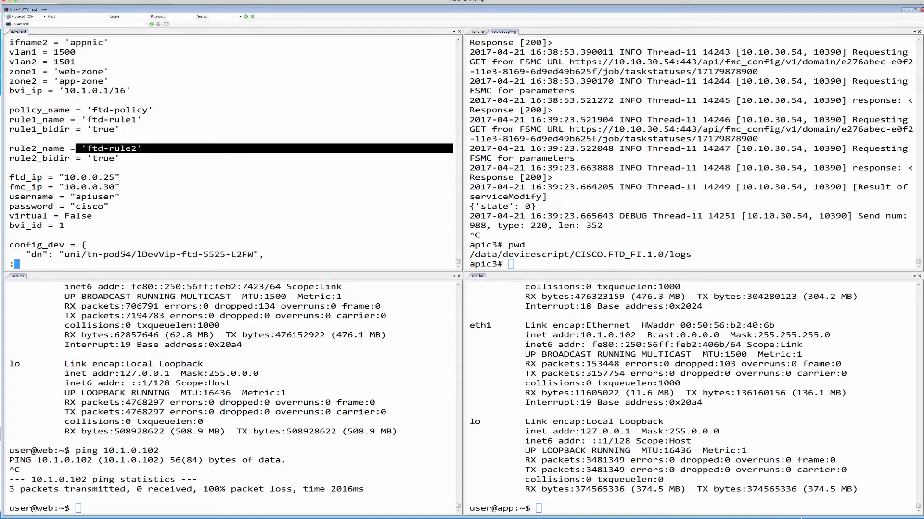
drag(9, 178, 114, 209)
click(119, 186)
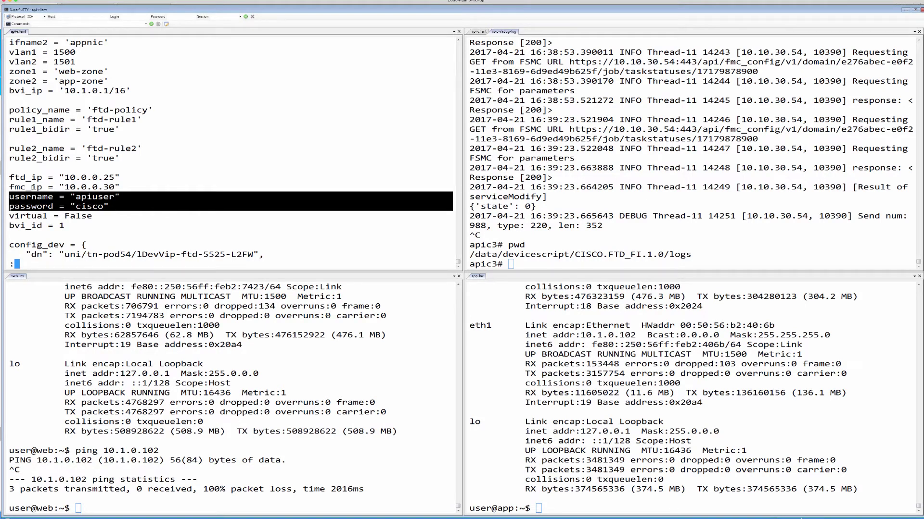
Step: Highlight the virtual and bvi_id settings and examine the config_dev dictionary below them
drag(12, 217, 97, 220)
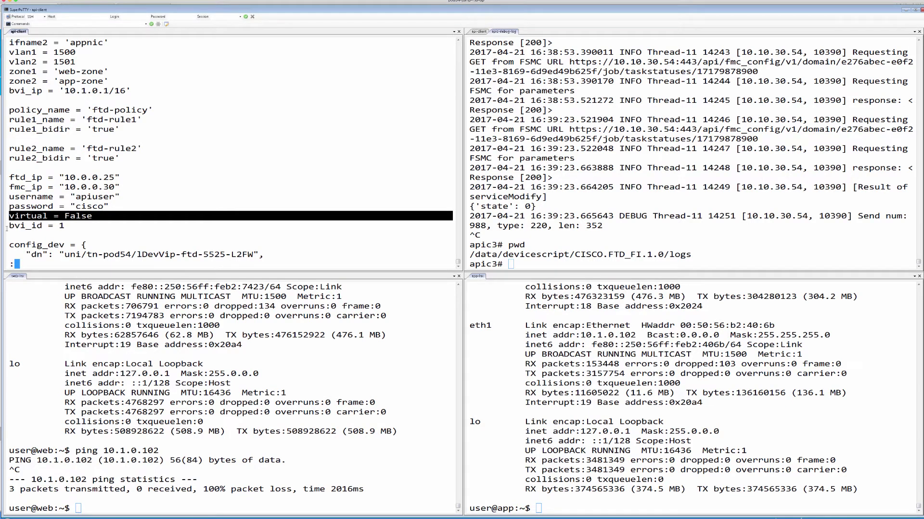
drag(9, 226, 67, 226)
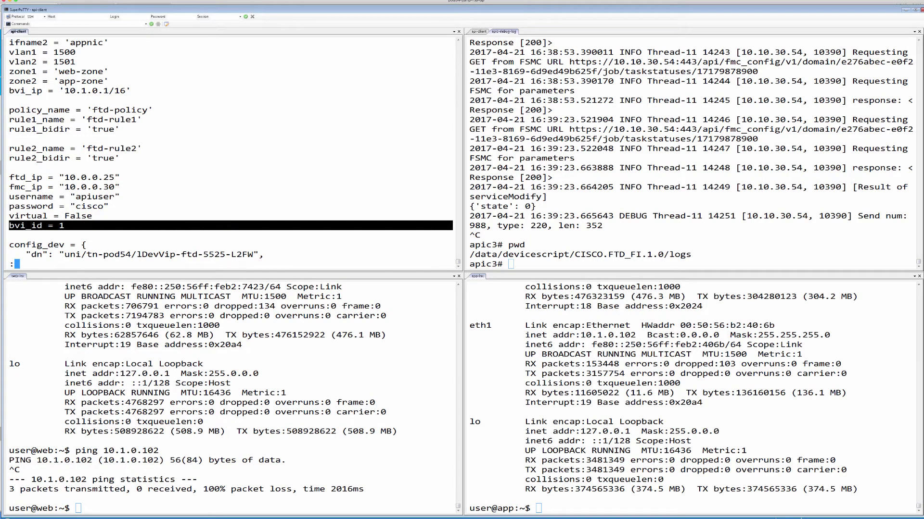
scroll(79, 225, down, 4)
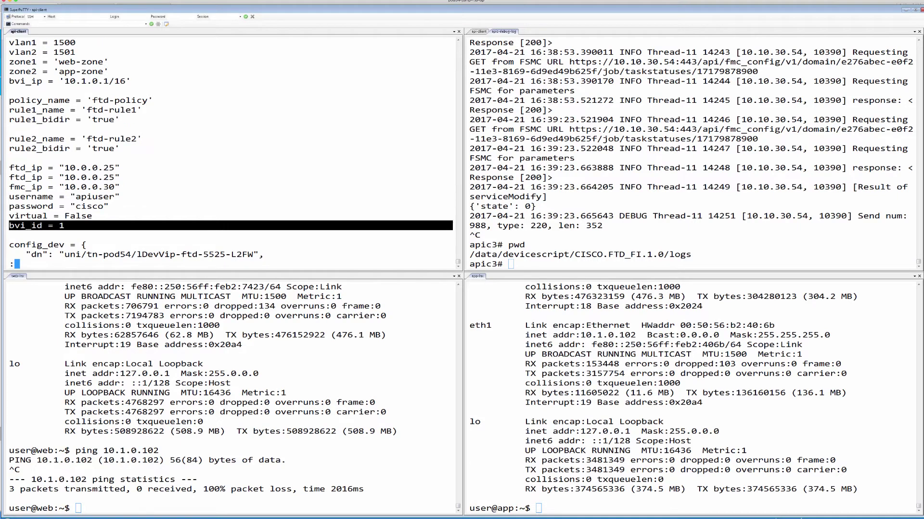
scroll(79, 225, down, 3)
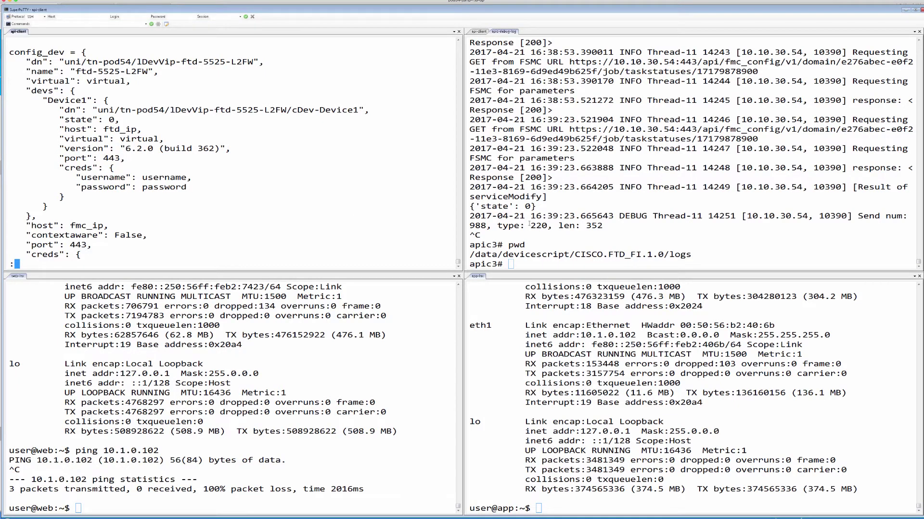
Step: Highlight the device package log directory path /data/devicescript/CISCO.FTD_FI.1.0/logs in the apic3 session
click(587, 264)
drag(693, 255, 471, 255)
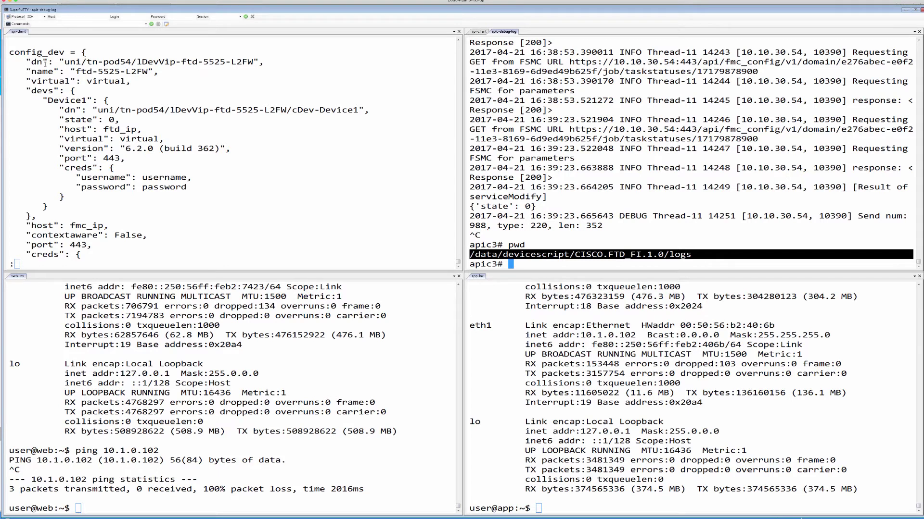
Step: Highlight the start of the script's config dictionary and examine its security zone, BVI1 bridge group and IPv4Config sections
click(171, 153)
key(space)
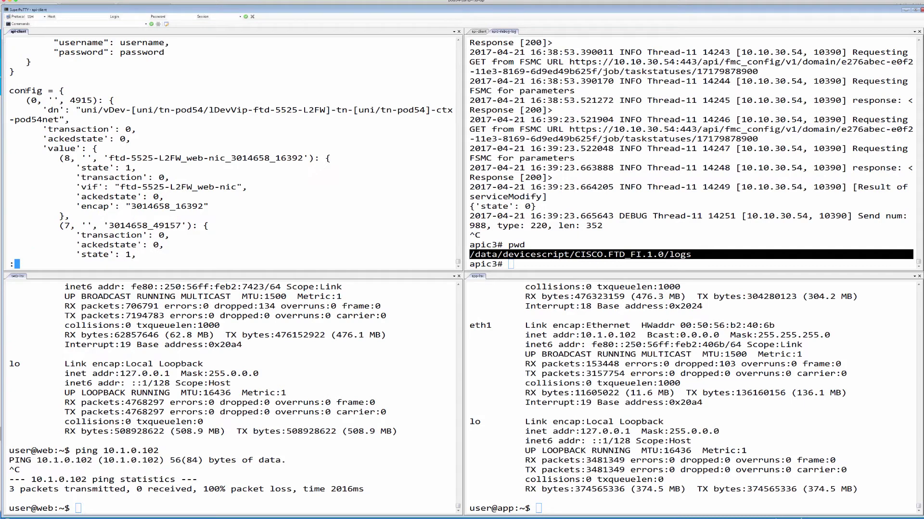
drag(10, 90, 220, 219)
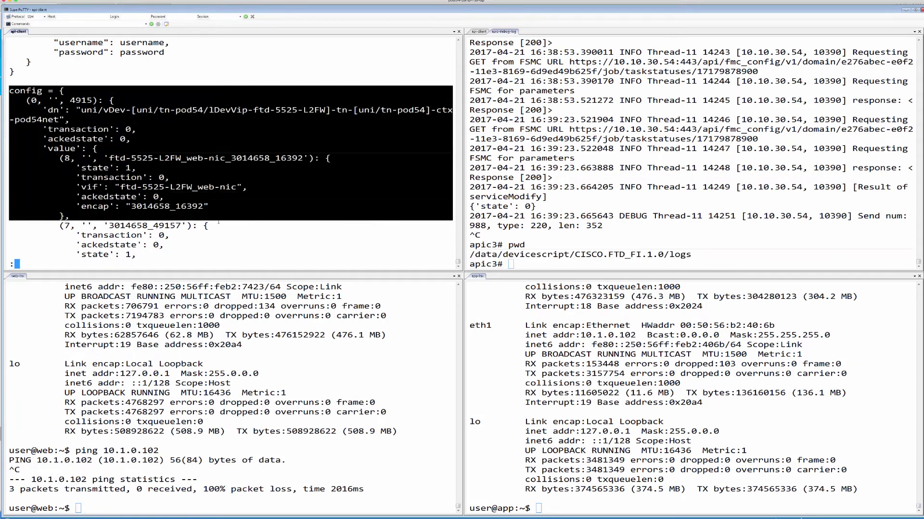
click(220, 222)
key(space)
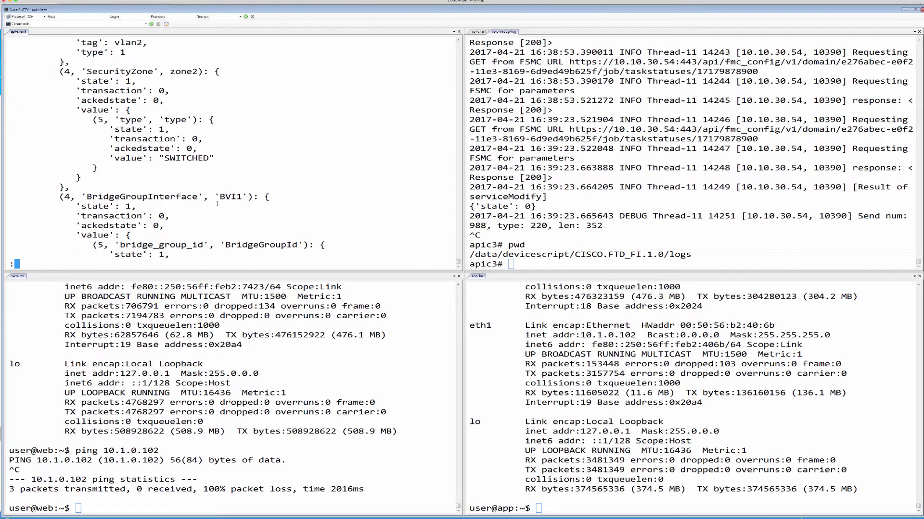
key(space)
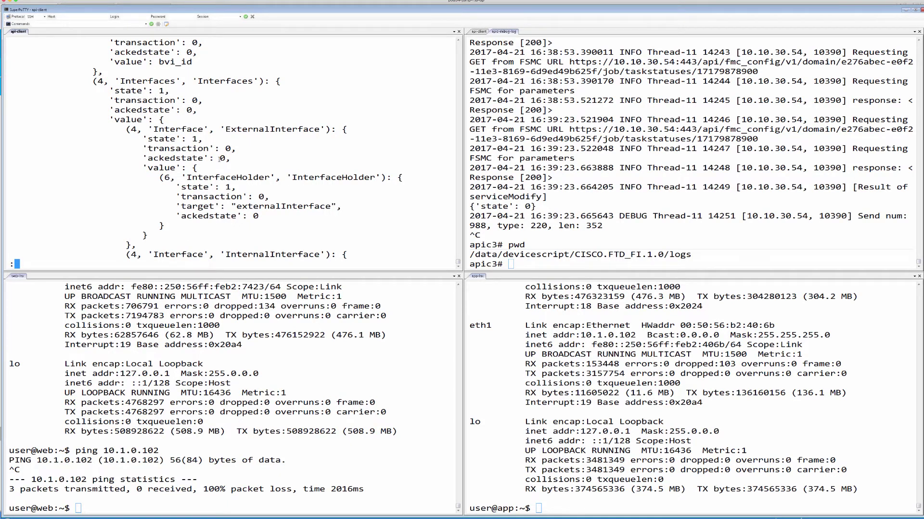
key(space)
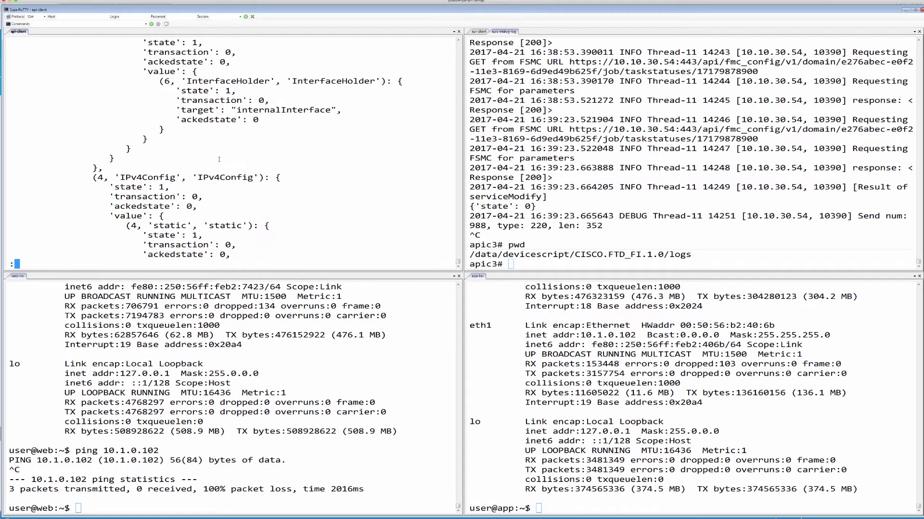
Step: Close the script view and run ftd-l2fw-create.py with python on the api-client host
key(q)
key(Up)
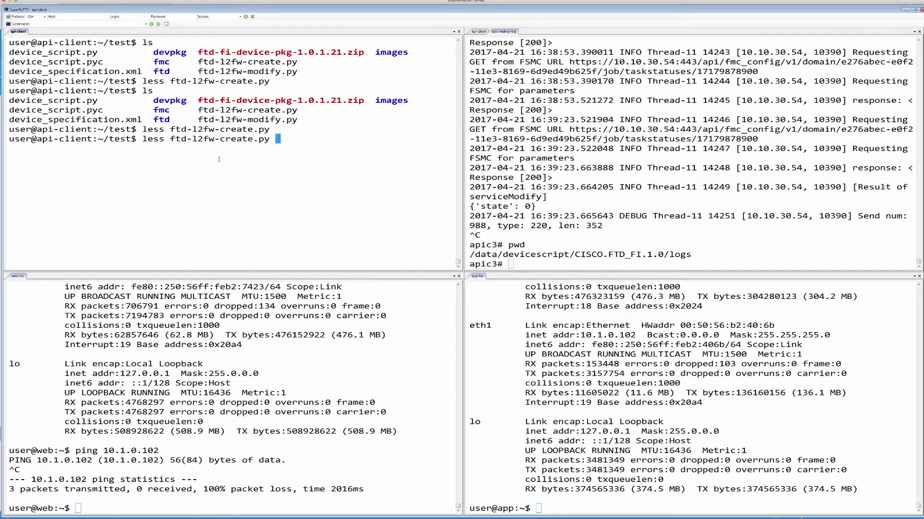
key(Home)
key(Delete)
key(Delete)
key(Delete)
key(Delete)
text(python)
key(Return)
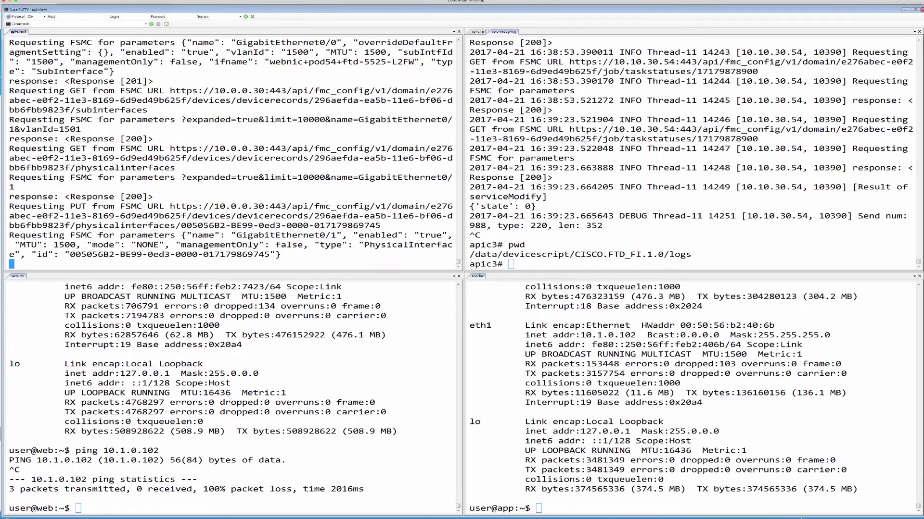
Step: Switch to Firepower Management Center in the browser and check the asa5525 interfaces and the rules of ftd-policy
key(alt+Tab)
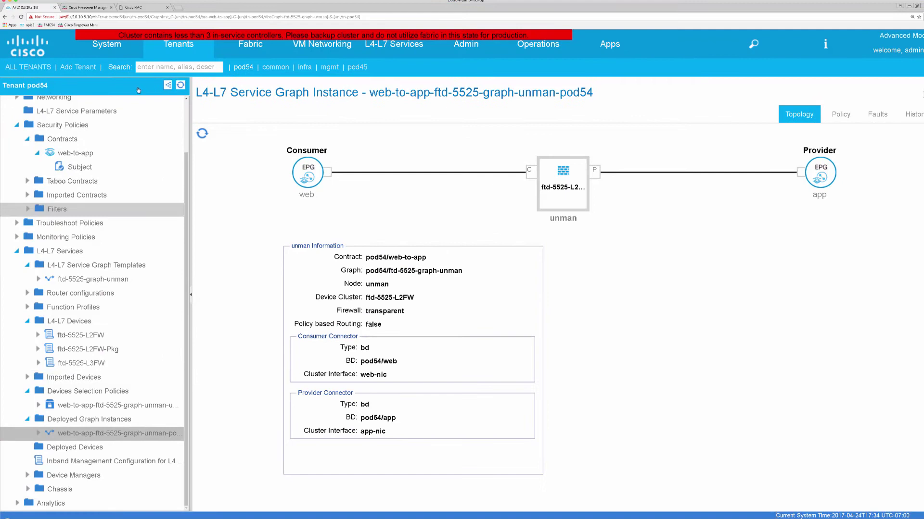
click(93, 8)
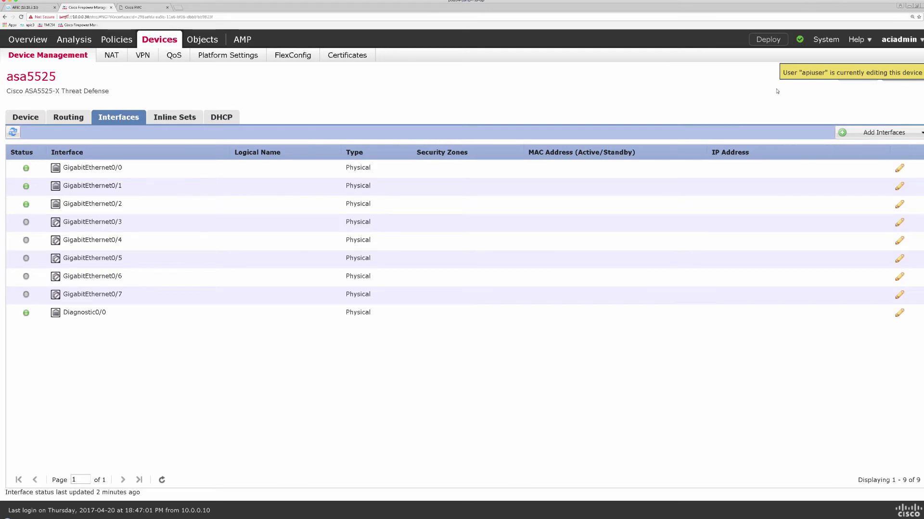
click(130, 42)
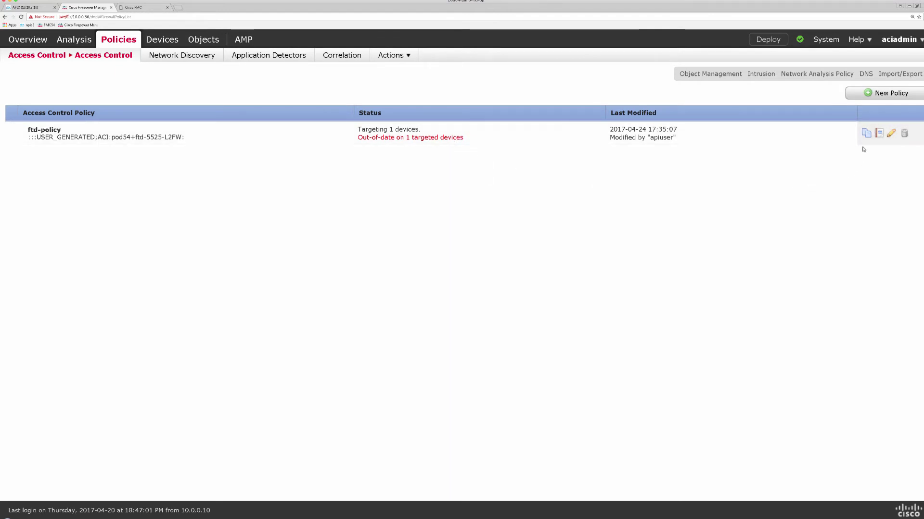
click(891, 133)
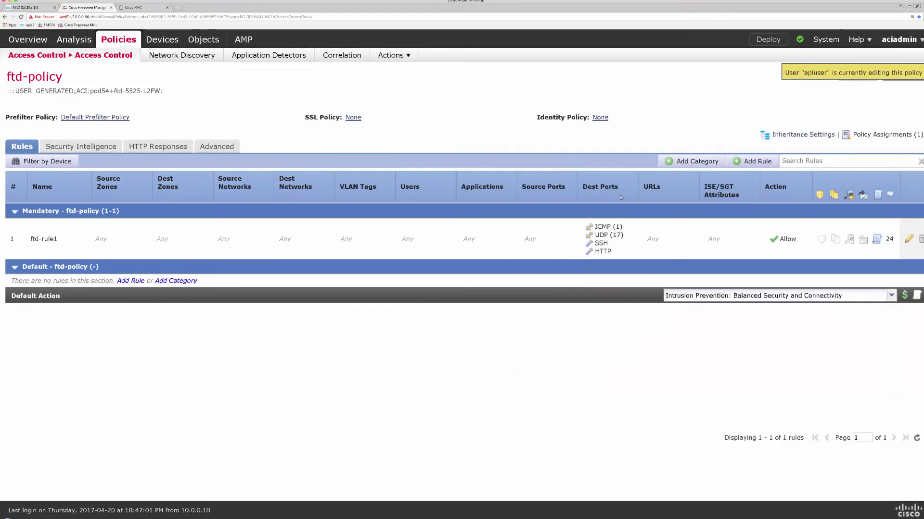
Step: Inspect the asa5525 interface list again and check the deployment status from the access control policy list
click(163, 40)
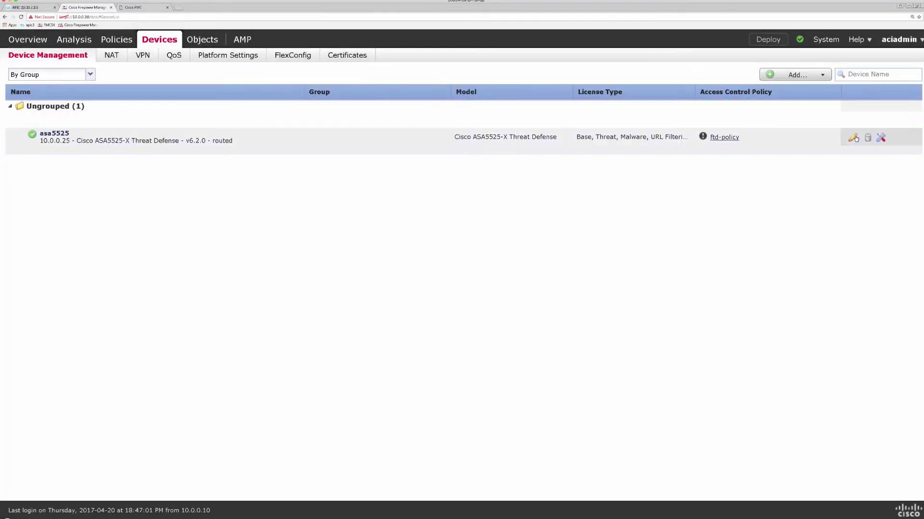
click(853, 138)
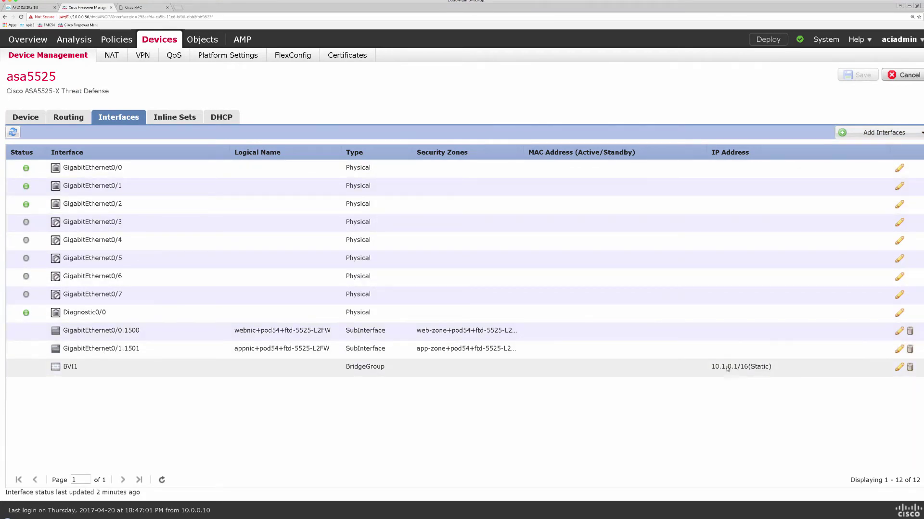
click(119, 43)
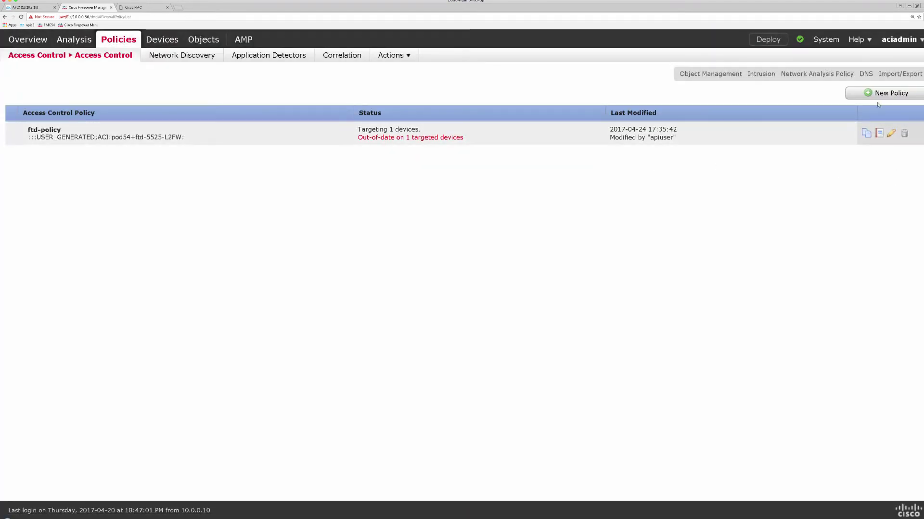
click(800, 41)
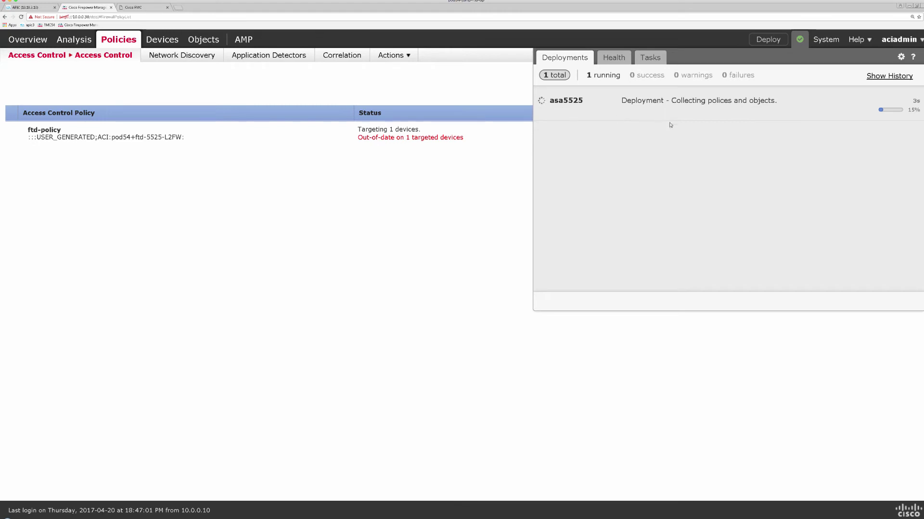
click(461, 209)
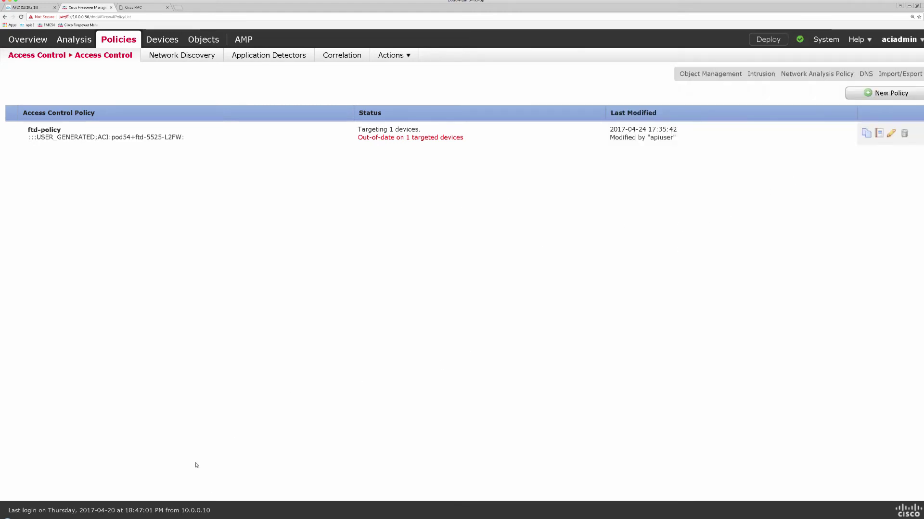
Step: Switch to the terminal and highlight the deployment POST request in the api-client script output
key(alt+Tab)
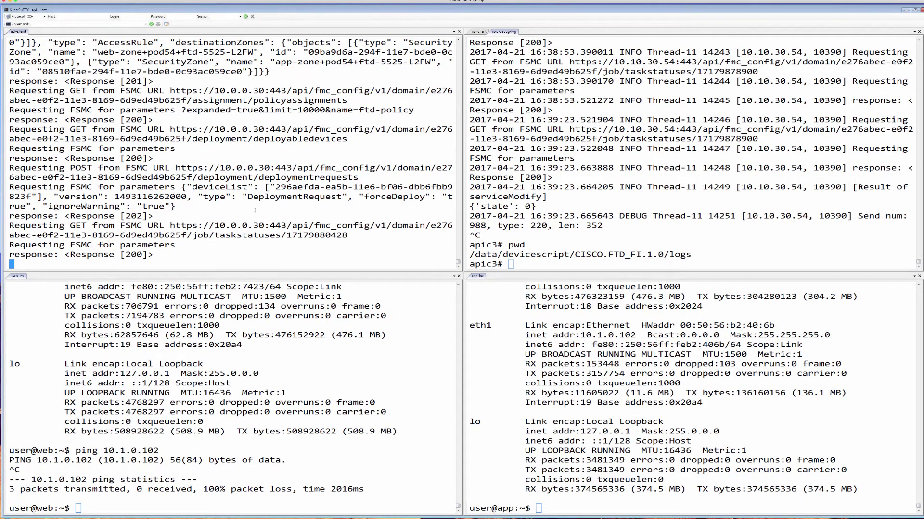
drag(441, 197, 153, 158)
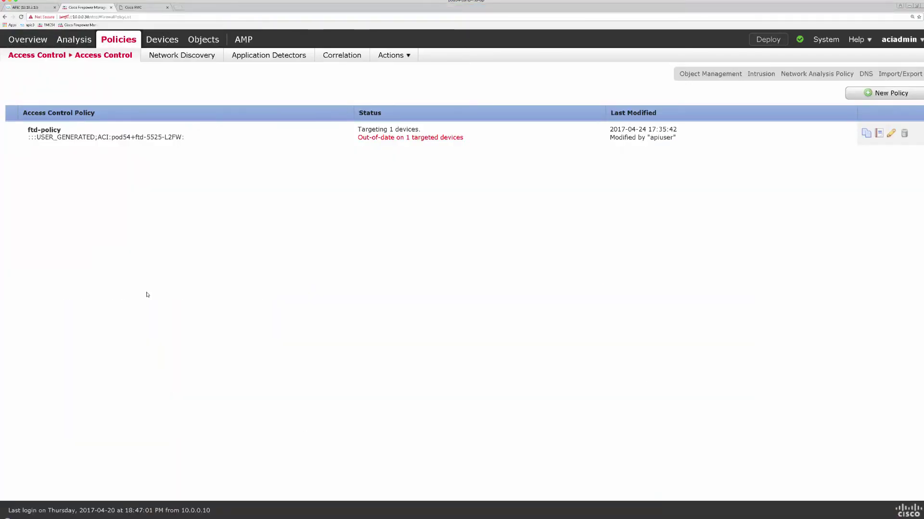
Step: Open ftd-policy in Firepower Management Center, widen its Source Zones column and check the deployment status
click(891, 134)
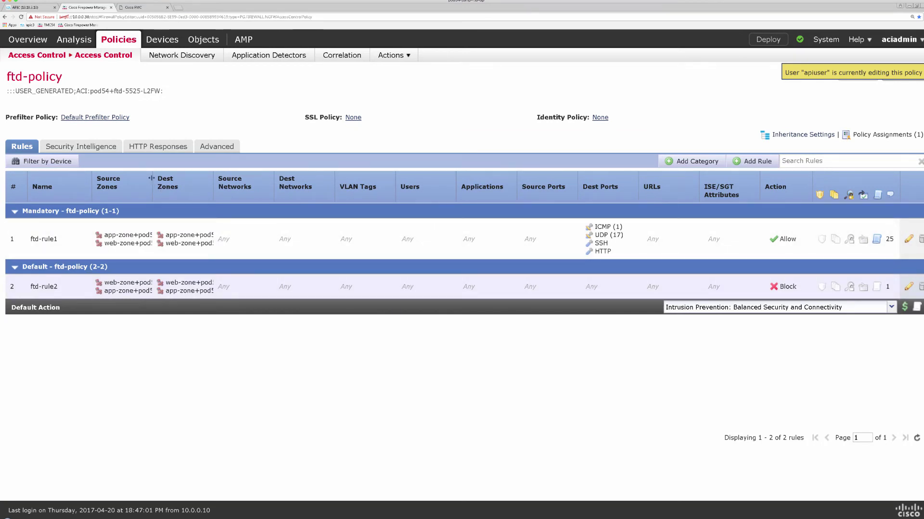
drag(150, 181, 224, 181)
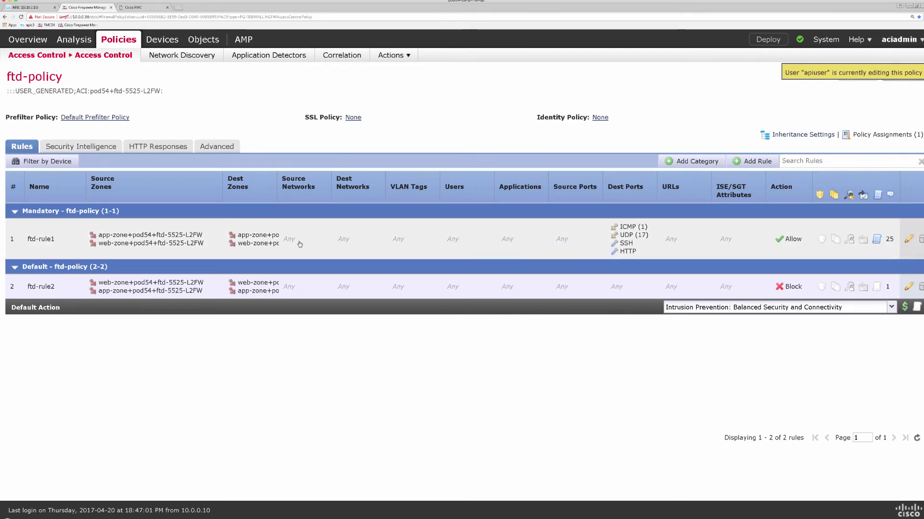
click(799, 41)
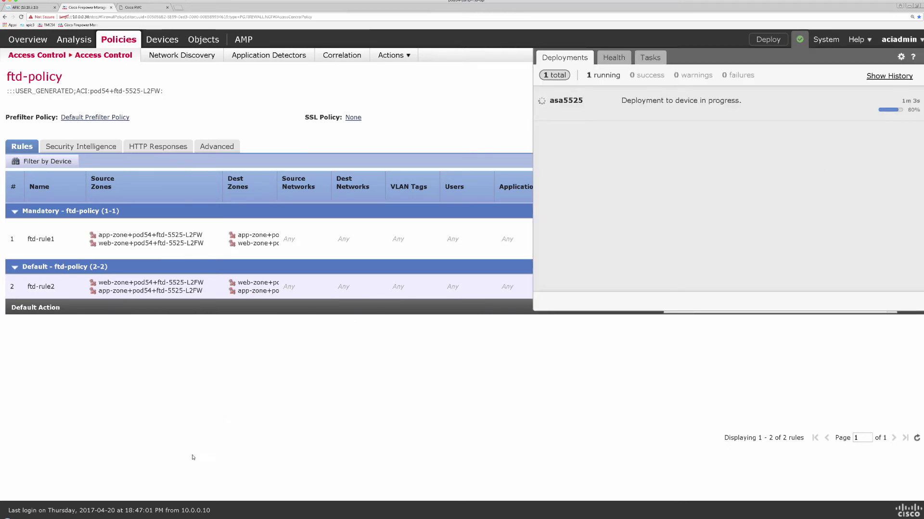
Step: Switch to the terminal and ping 10.1.0.102 from the web host, stopping after several replies
key(alt+Tab)
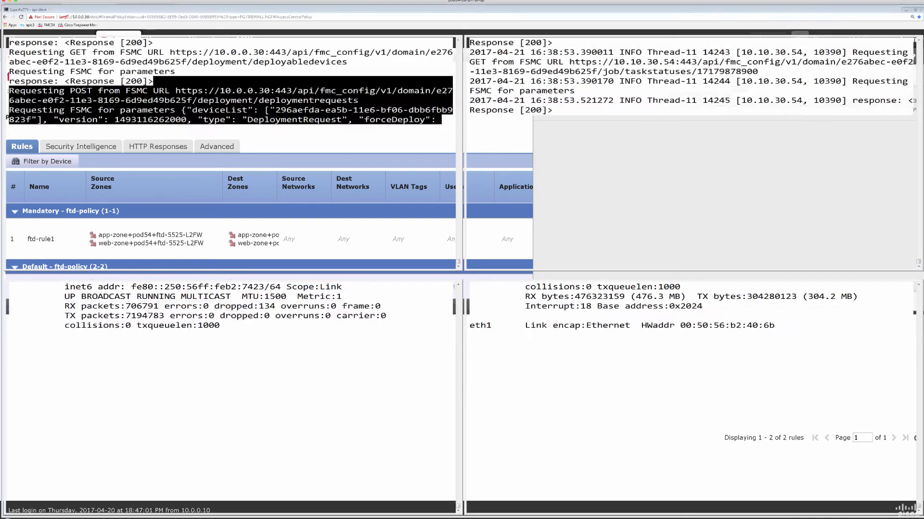
key(Up)
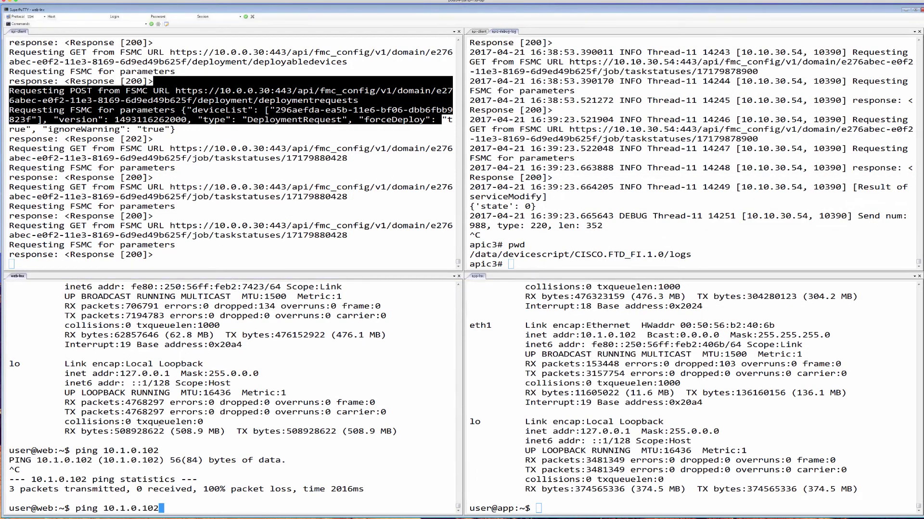
key(Return)
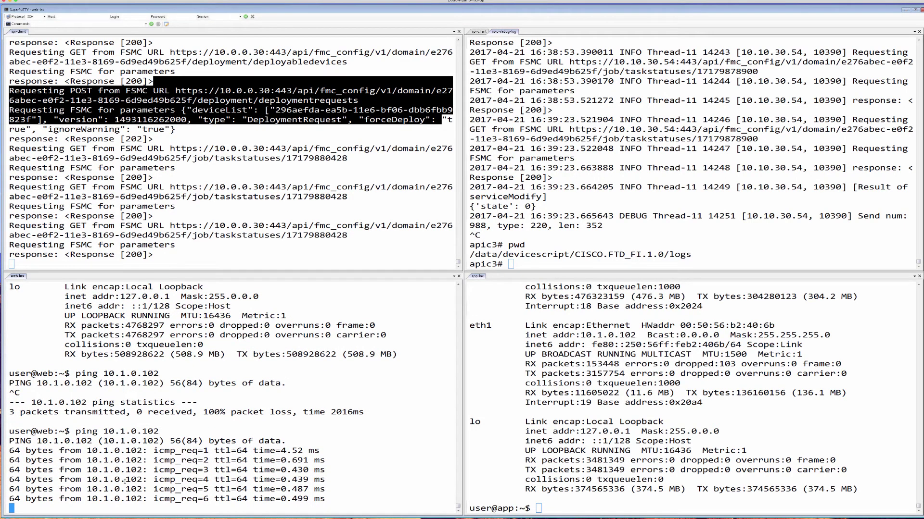
key(ctrl+c)
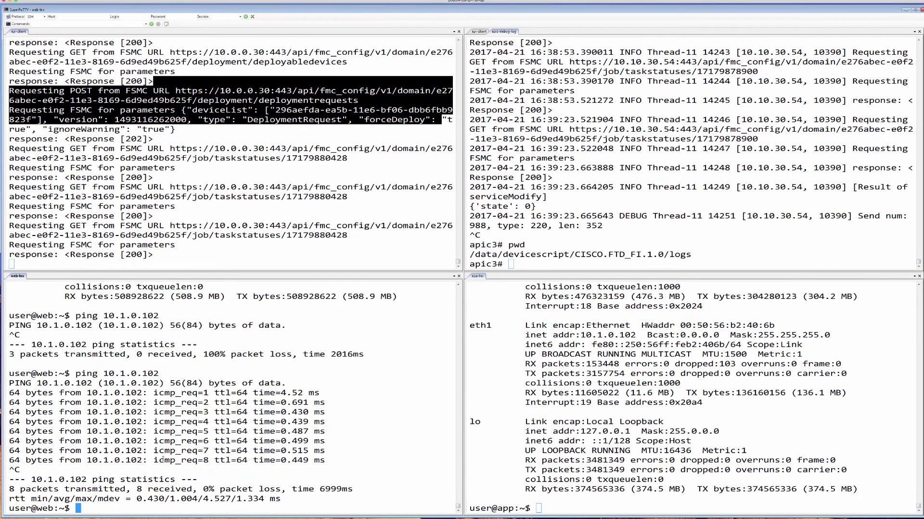
Step: Fetch the web page from 10.1.0.102 with wget on the web host
key(Up)
key(ctrl+a)
key(Delete)
key(Delete)
key(Delete)
key(Delete)
text(wget)
key(Return)
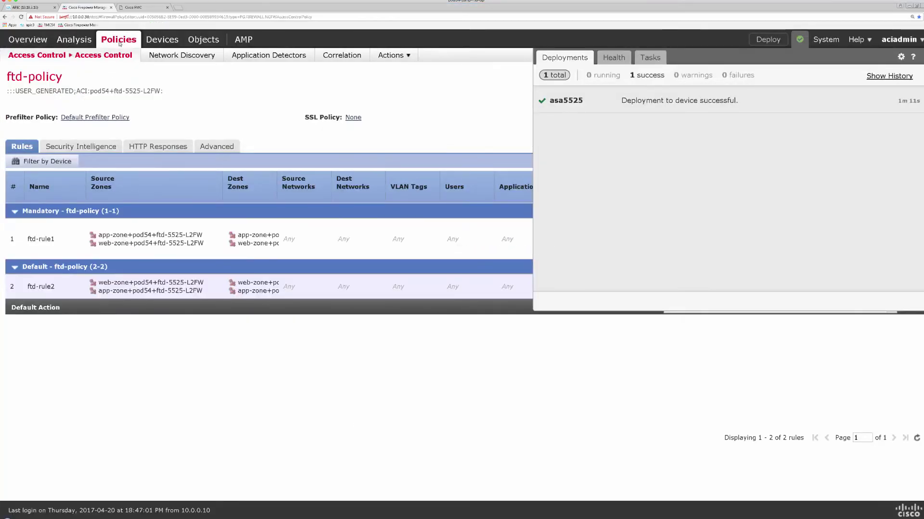
Step: Return to Firepower Management Center and view the connection events for the test traffic
click(406, 91)
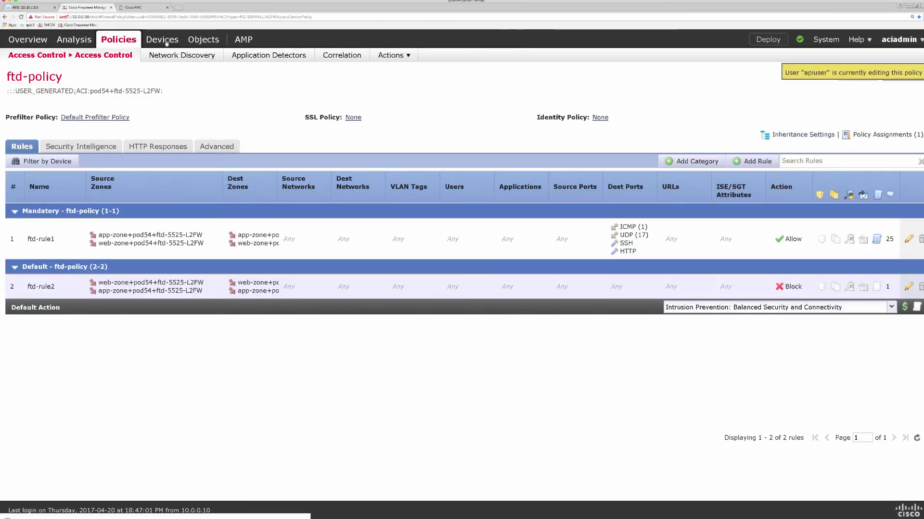
mouse_move(73, 39)
mouse_move(105, 55)
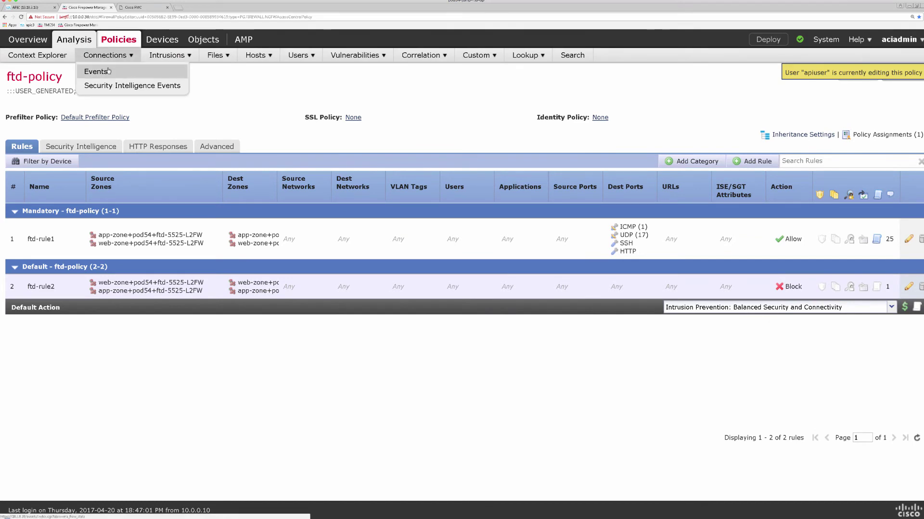
click(95, 71)
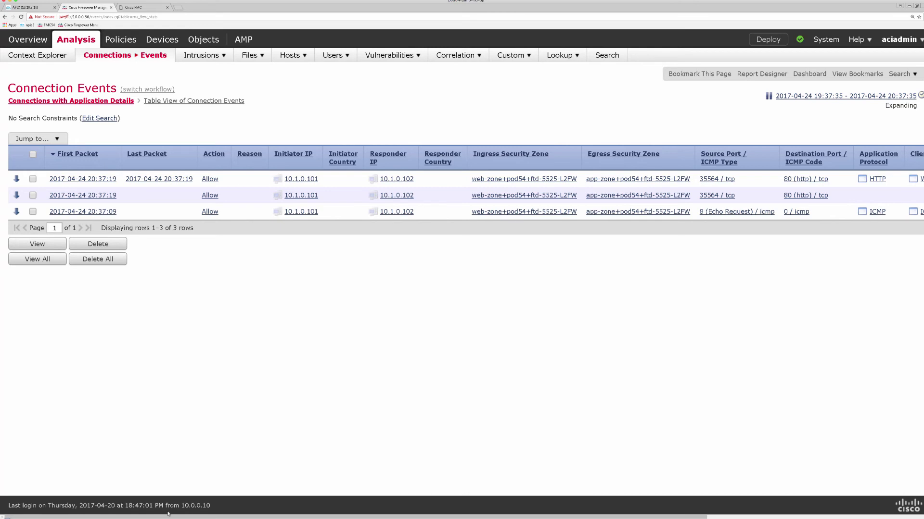
Step: In APIC, clear the service graph from the web-to-app contract's subject and submit the changes
click(25, 8)
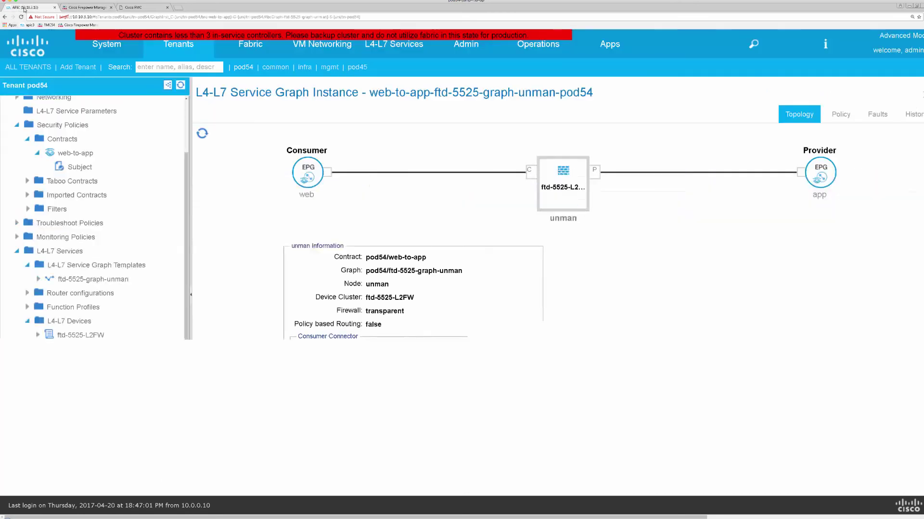
click(77, 168)
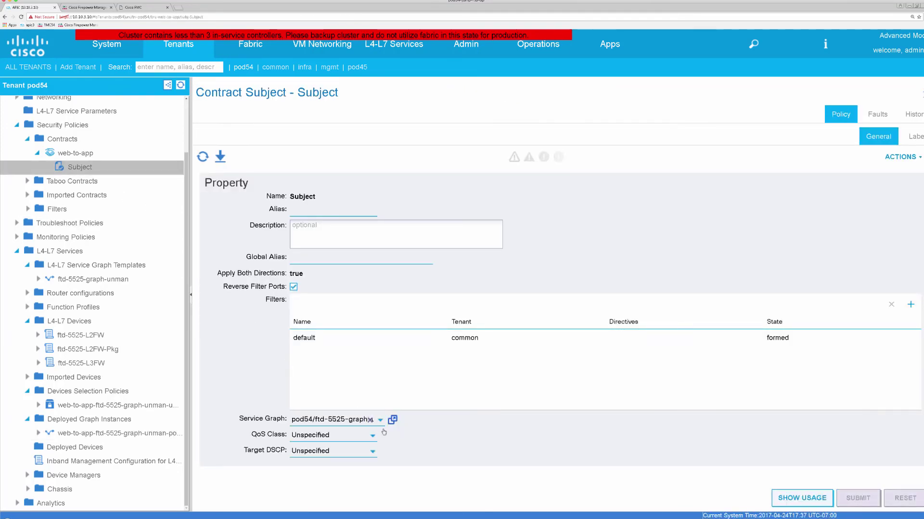
click(369, 419)
click(844, 490)
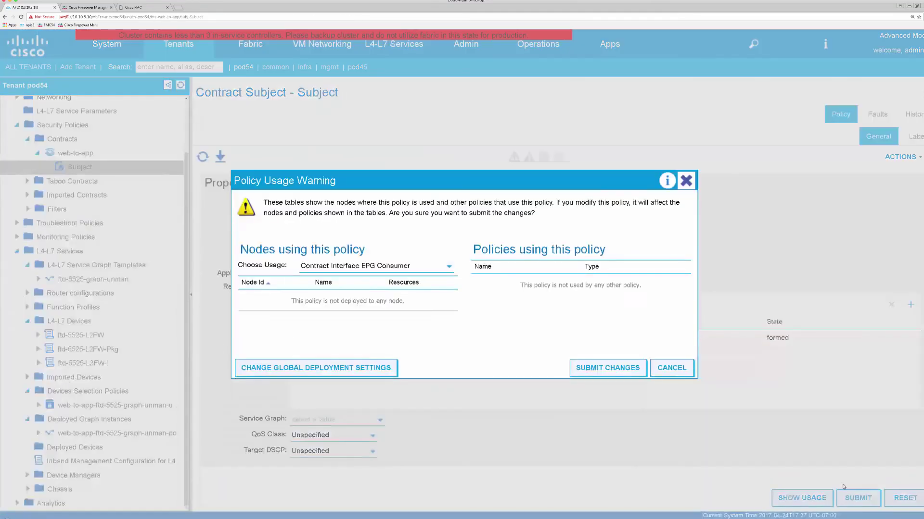
click(609, 368)
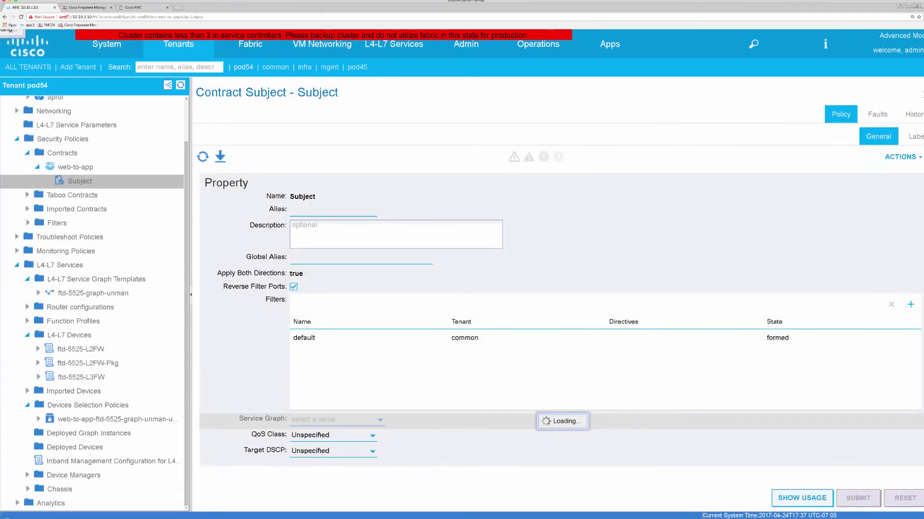
Step: Switch to the terminal and start a continuous ping to 10.1.0.102 from the web host
key(alt+Tab)
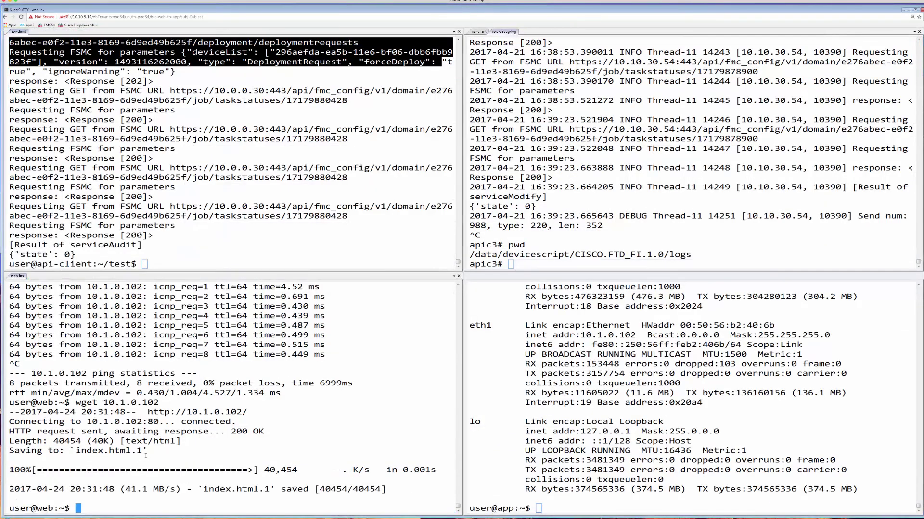
key(Up)
key(Up)
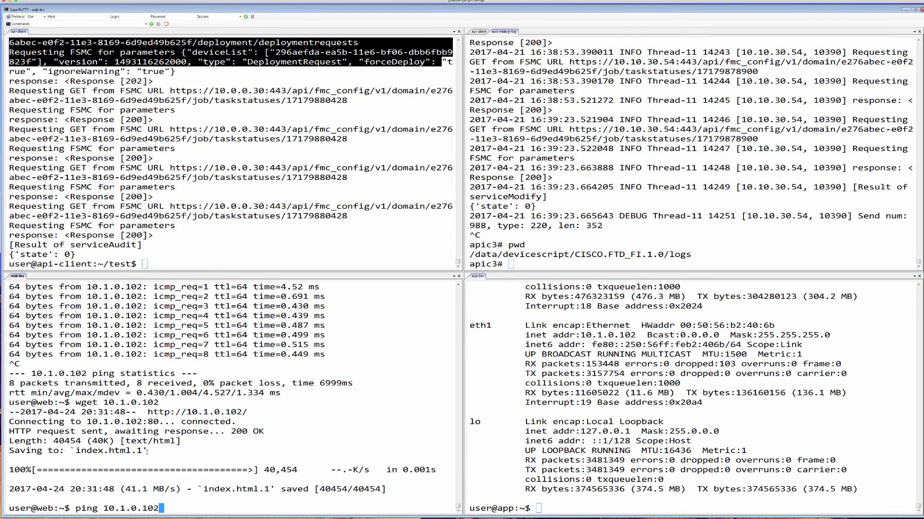
key(Return)
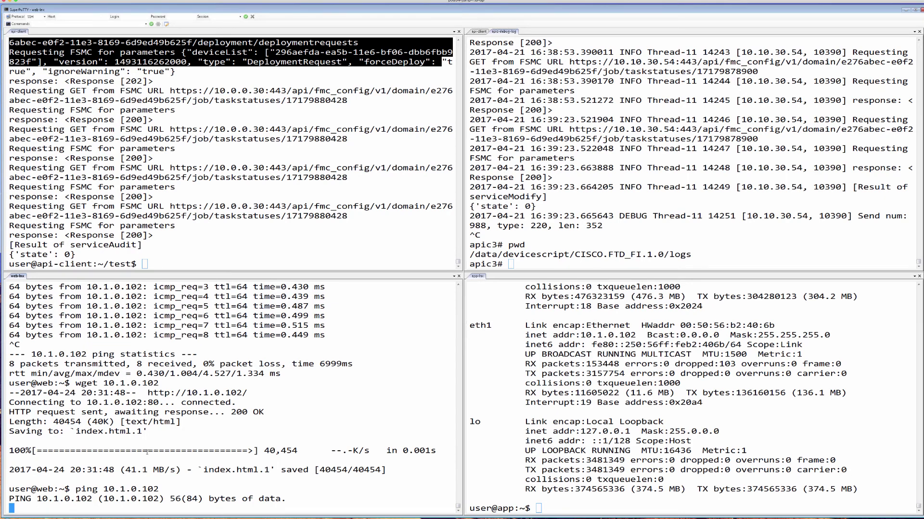
Step: Run the ftd-l2fw-modify.py script with Python on the API client host
click(181, 212)
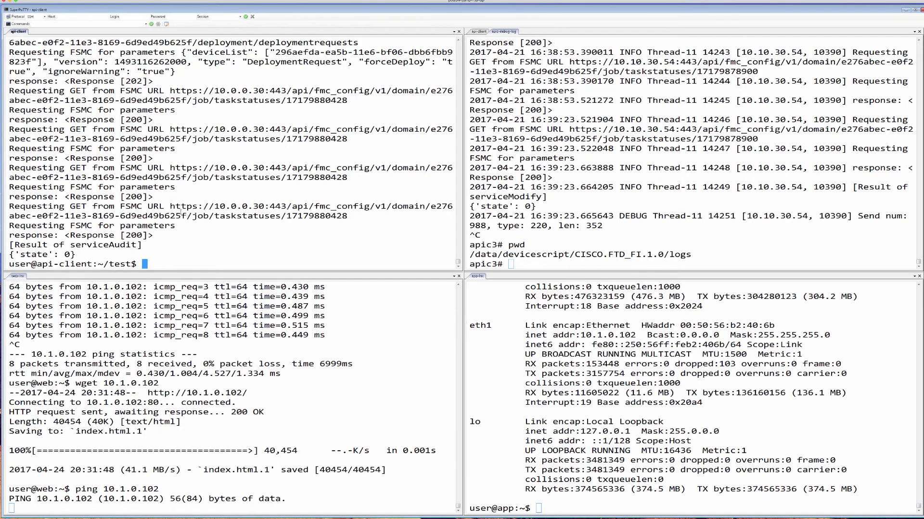
key(Up)
key(BackSpace)
key(BackSpace)
key(BackSpace)
key(BackSpace)
key(BackSpace)
key(BackSpace)
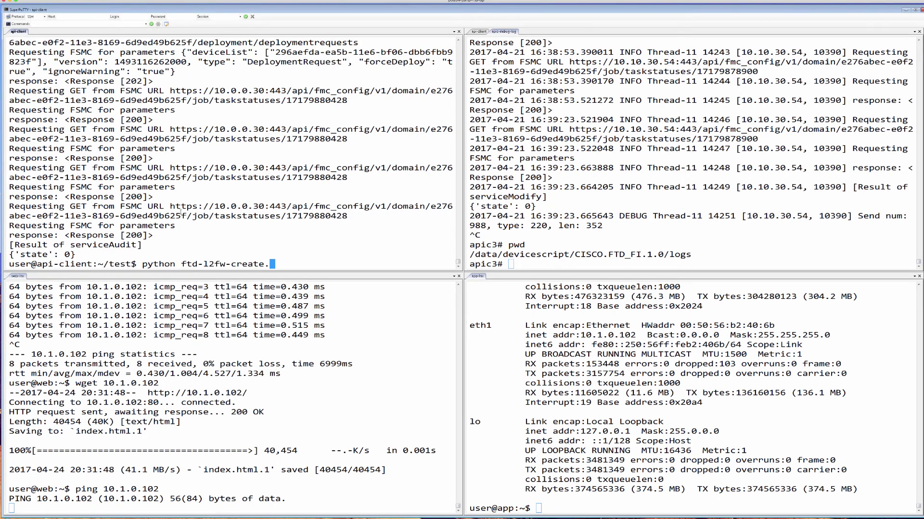
key(BackSpace)
key(BackSpace)
key(BackSpace)
text(mo)
key(Tab)
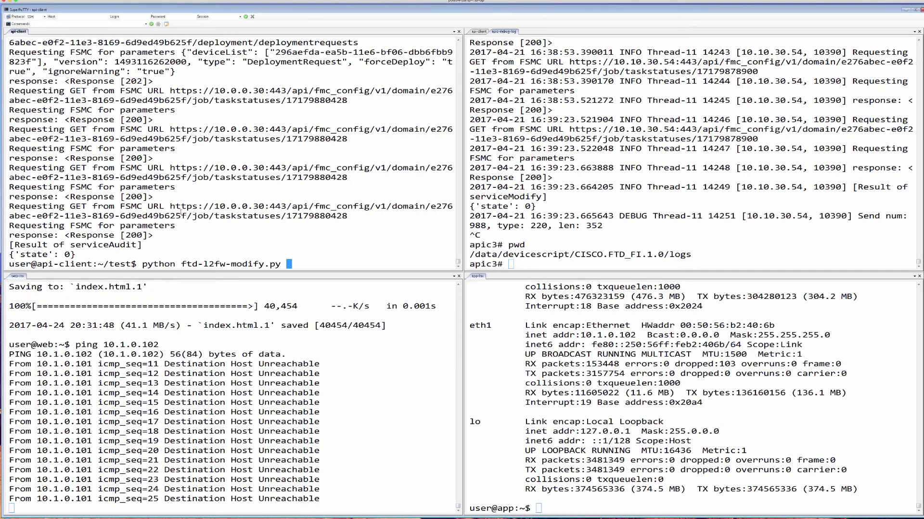
key(Return)
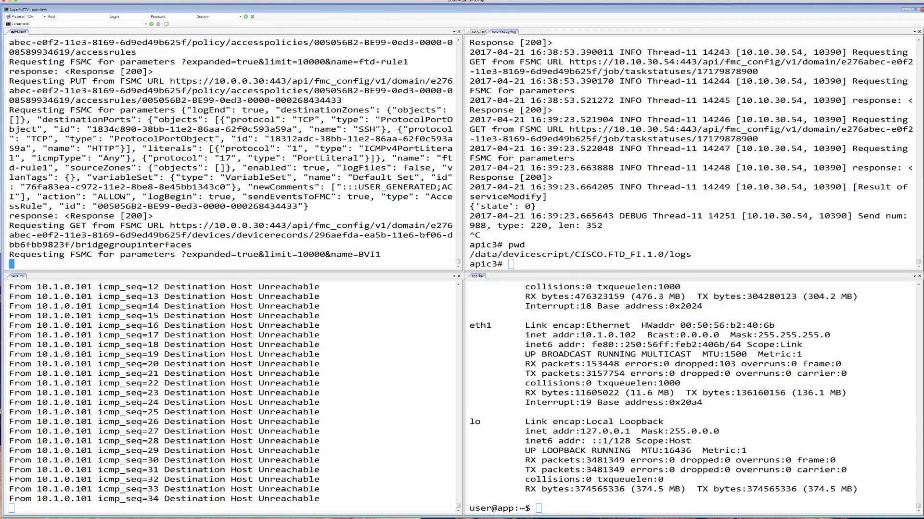
Step: Switch to Firepower Management Center and open the ftd-policy access control policy to examine its rules
key(alt+Tab)
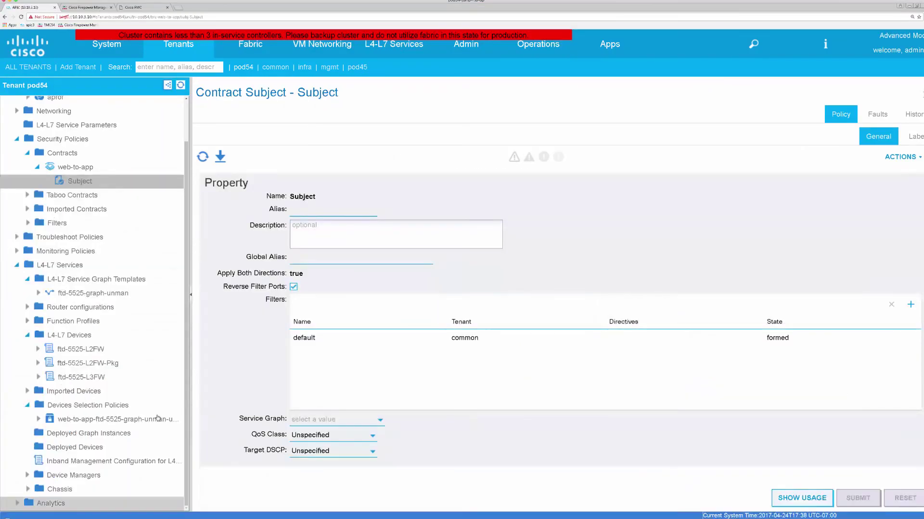
click(91, 6)
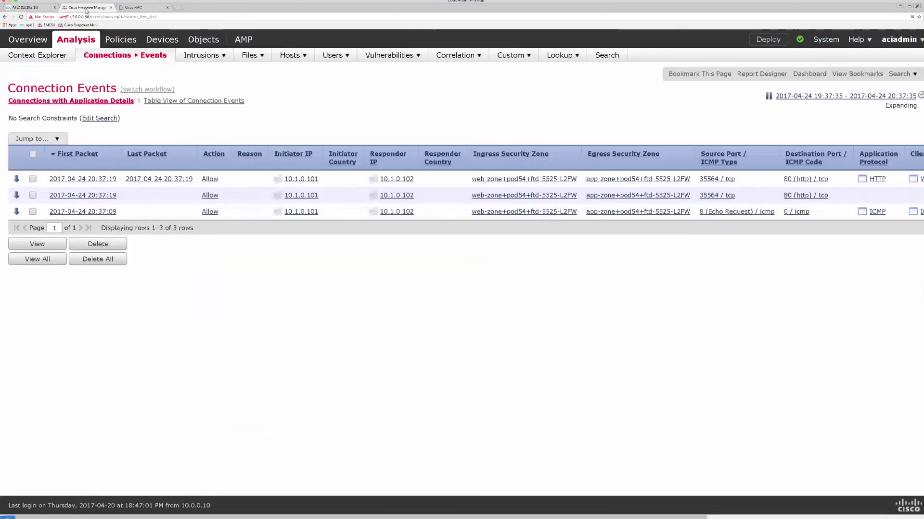
mouse_move(83, 56)
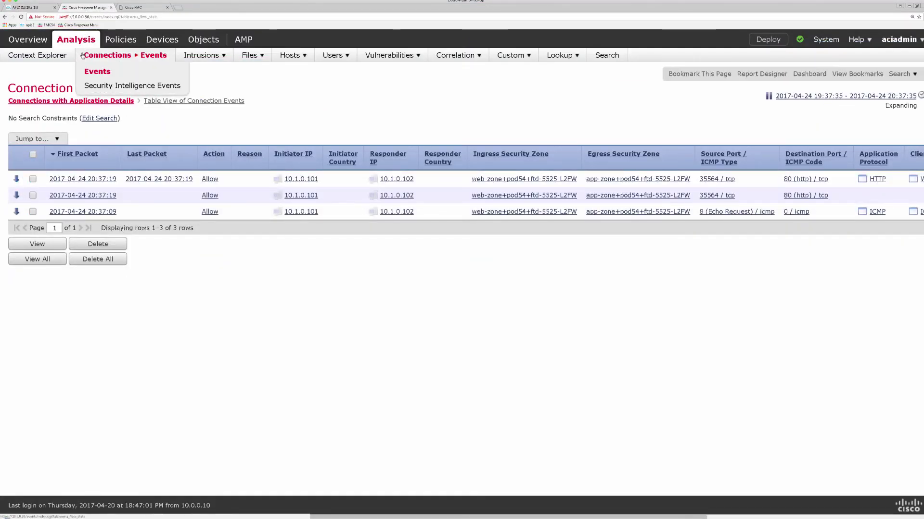
click(128, 41)
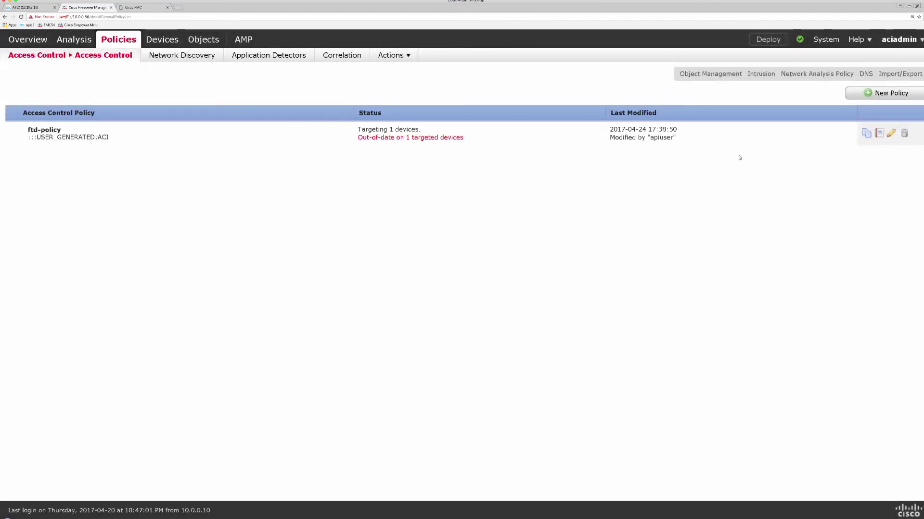
click(892, 134)
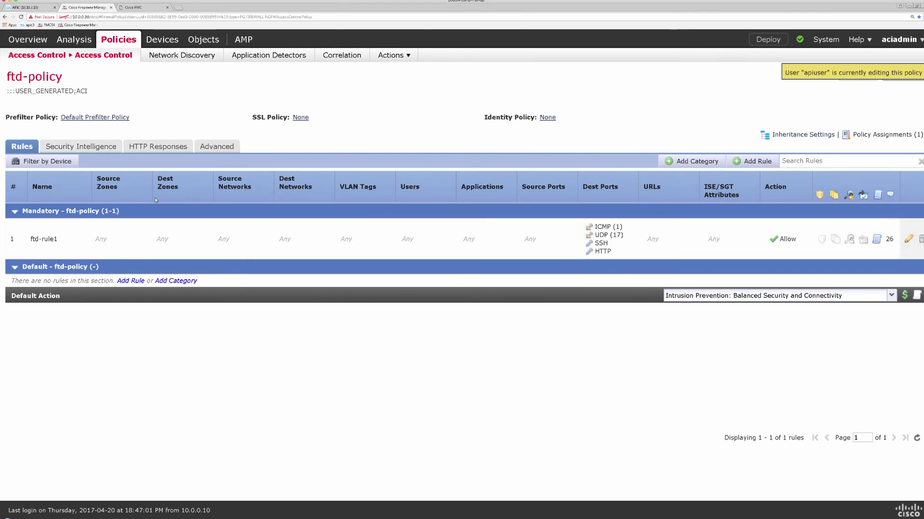
Step: Open the asa5525 device's interface list, check the running deployment's status, and close the status view
click(162, 39)
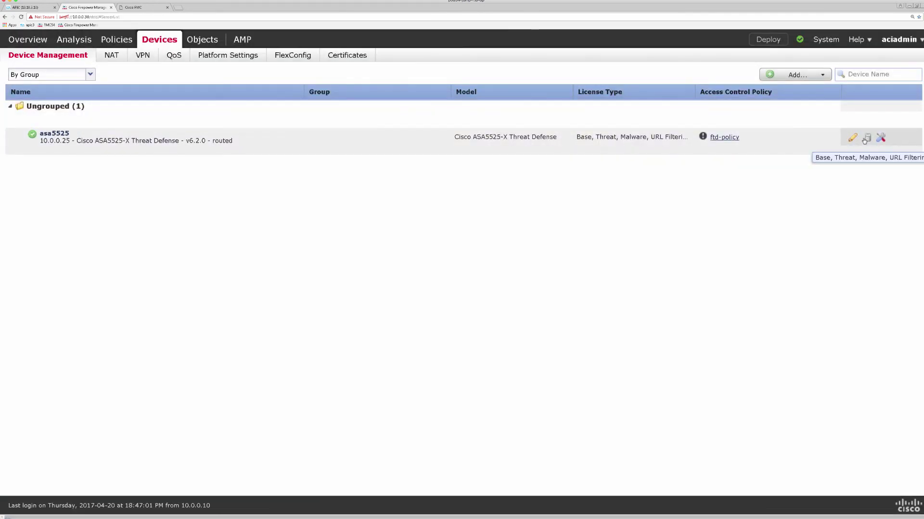
click(852, 139)
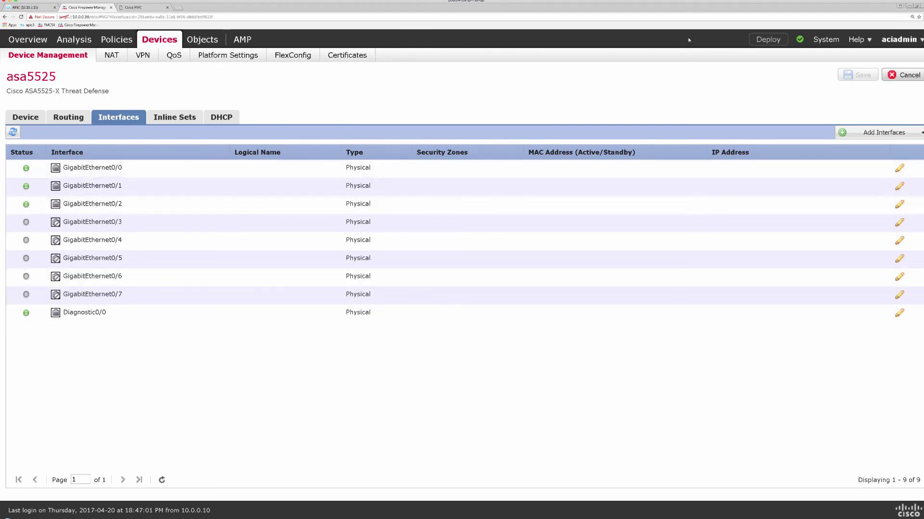
click(800, 39)
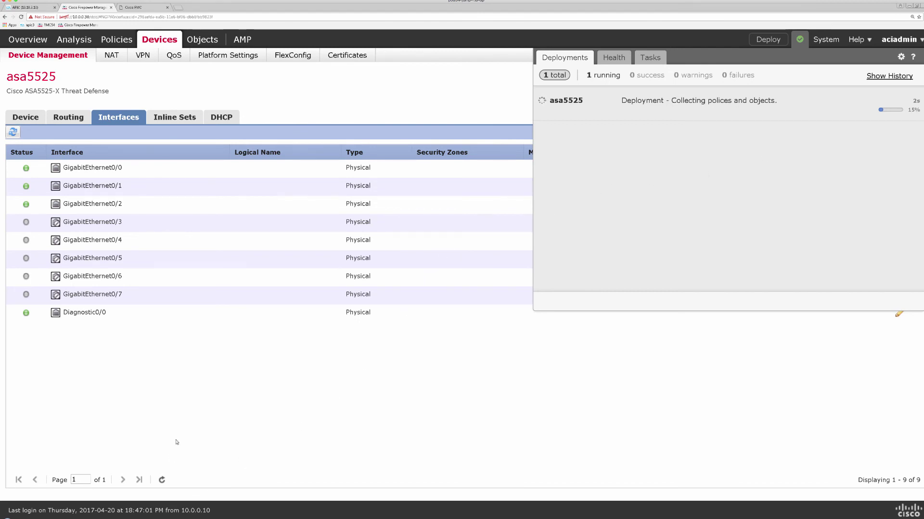
click(184, 419)
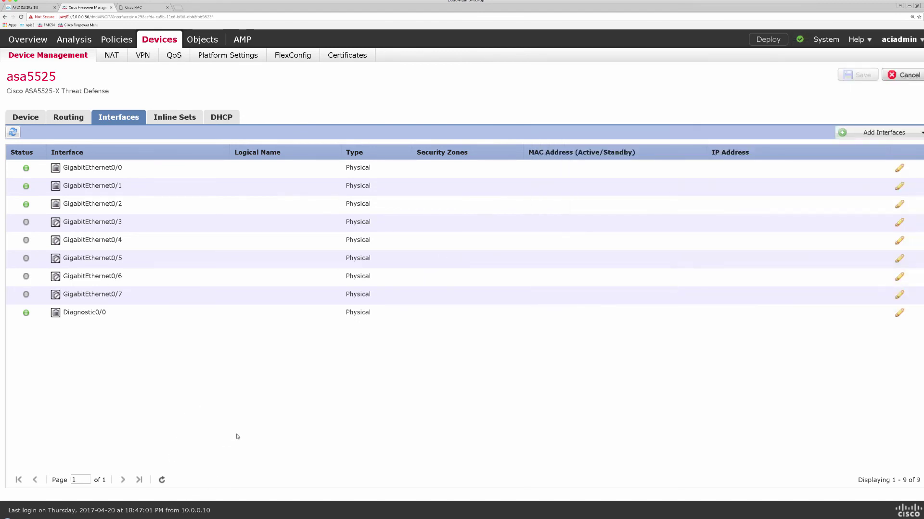
Step: Switch to GitHub, view the cisco-security profile and its FMC-REST-API-scripts repository, and return to the PowerPoint topology slide
key(super+Tab)
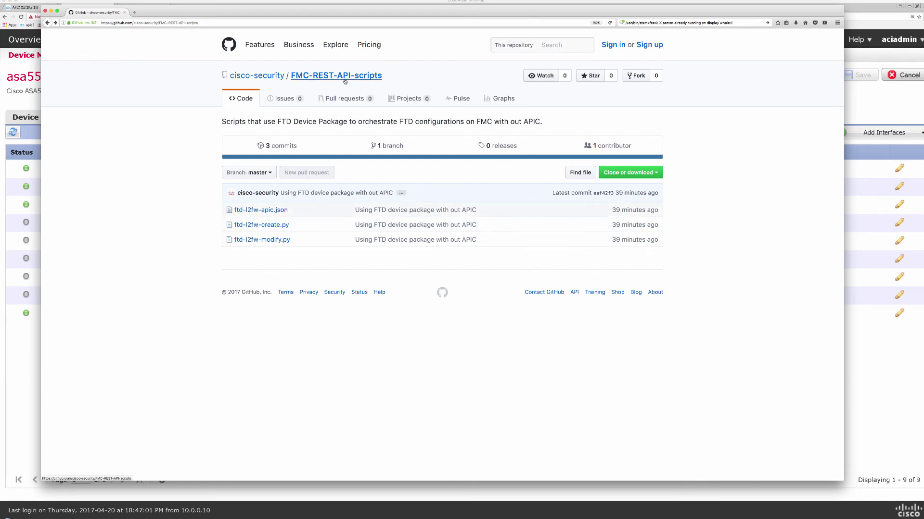
click(265, 78)
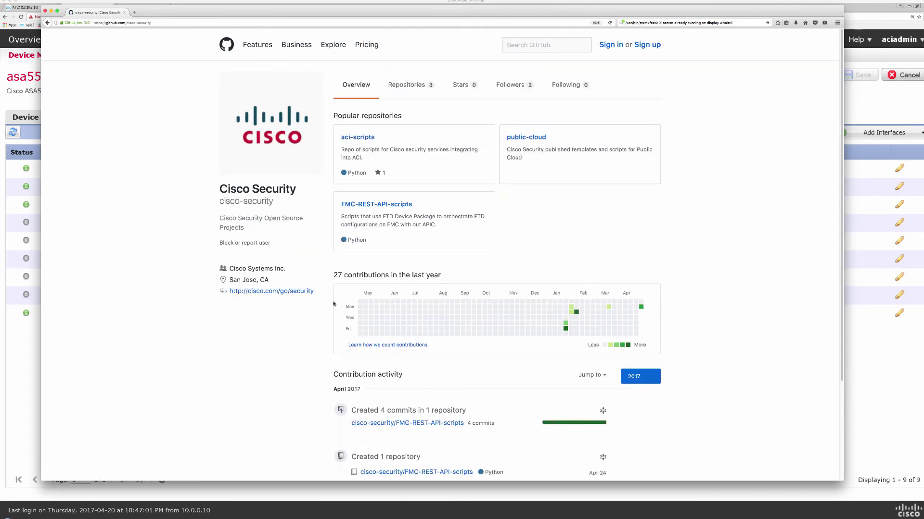
click(383, 205)
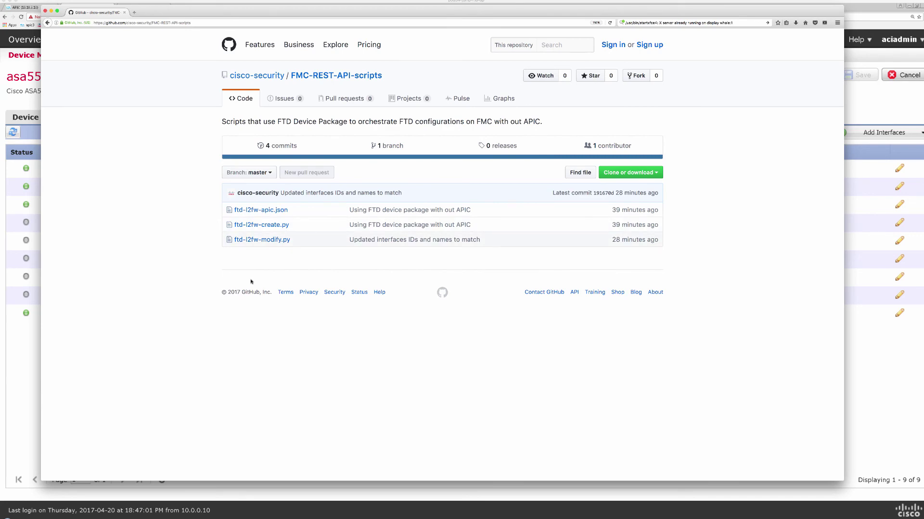
key(super+Tab)
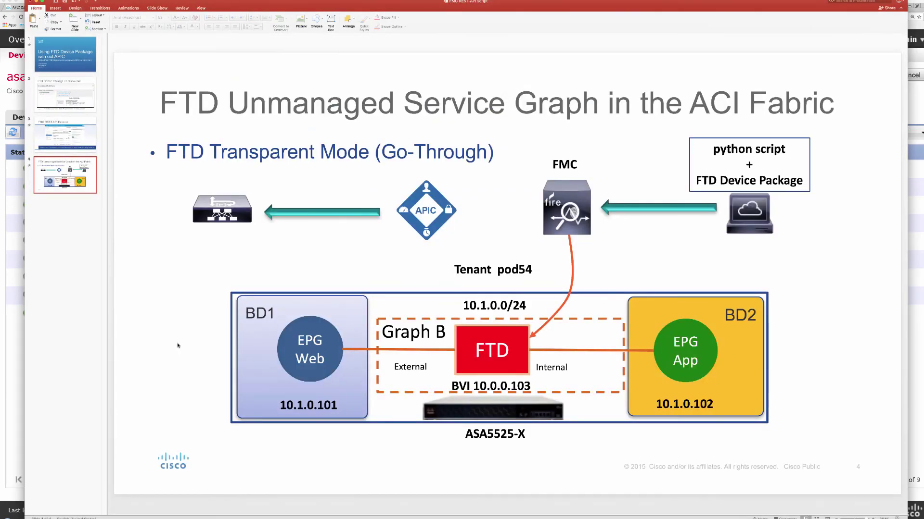